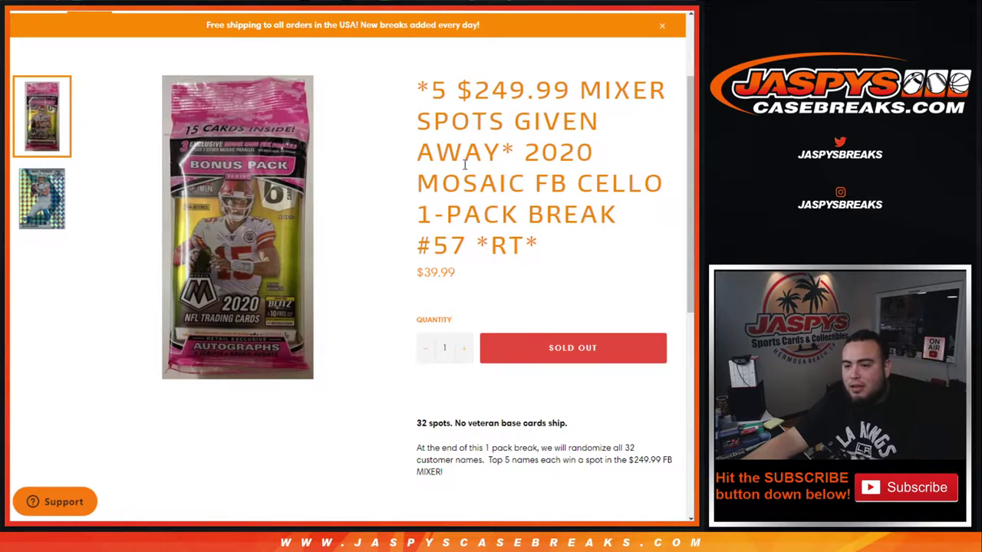
Highlight the break rule about randomizing all 32 customer names, then go to the Dice Roller tab
{"action": "scroll", "coordinate": [464, 163], "scroll_direction": "down", "scroll_amount": 3}
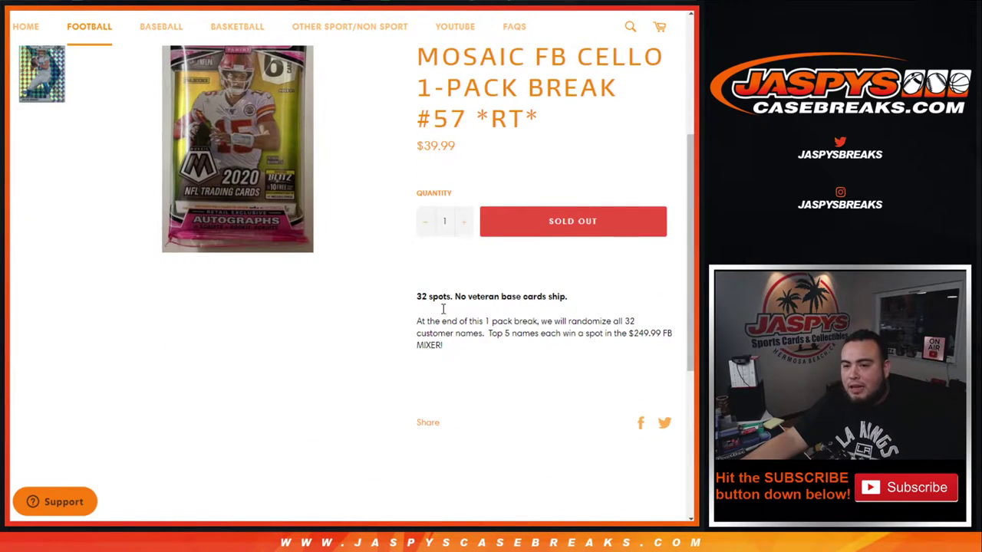
{"action": "mouse_move", "coordinate": [491, 321]}
{"action": "left_mouse_down"}
{"action": "mouse_move", "coordinate": [641, 331]}
{"action": "mouse_move", "coordinate": [641, 354]}
{"action": "left_mouse_up"}
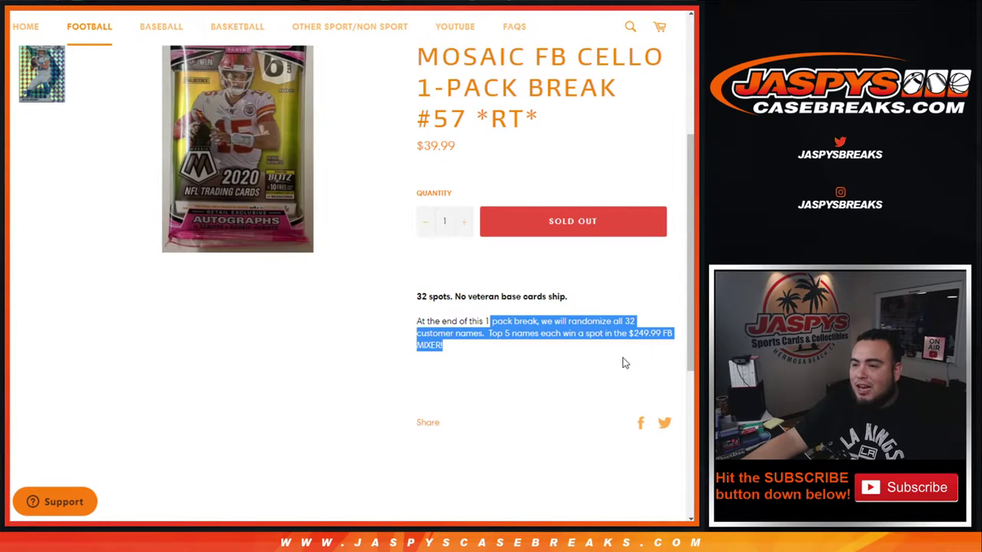
{"action": "left_click", "coordinate": [618, 355]}
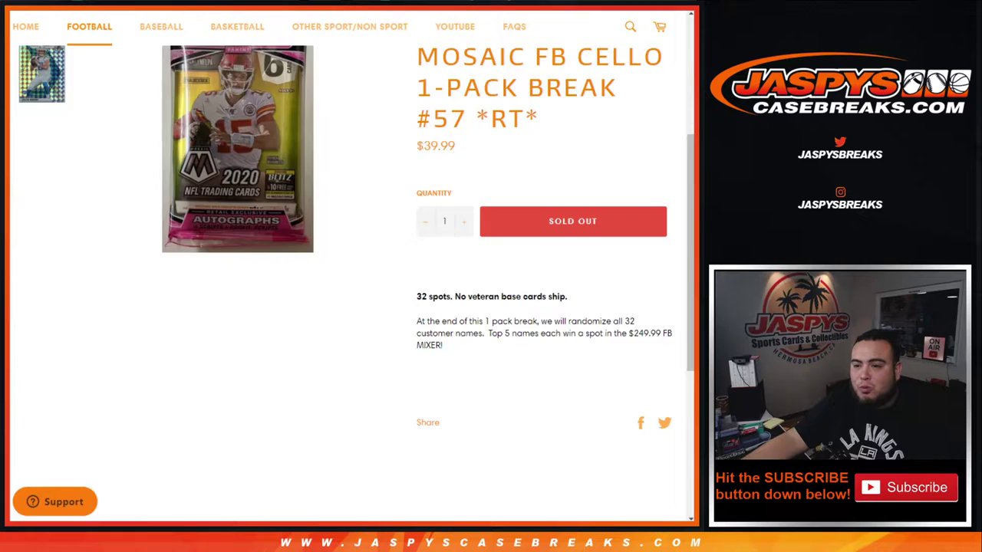
{"action": "key", "text": "ctrl+Tab"}
Roll the 2 virtual dice, landing on 4 and 6 for a total of 10
{"action": "key", "text": "ctrl+Tab"}
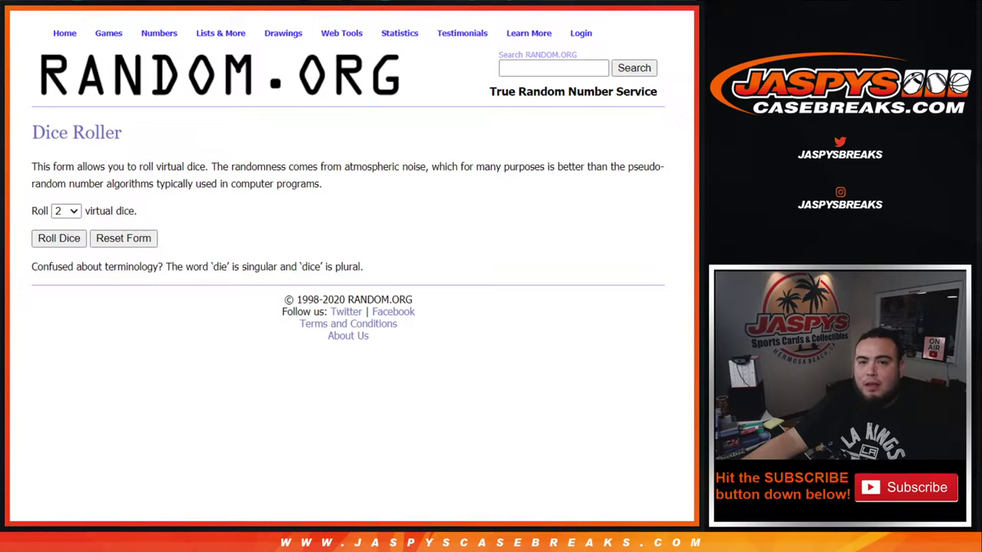
{"action": "key", "text": "ctrl+Tab"}
{"action": "scroll", "coordinate": [551, 199], "scroll_direction": "up", "scroll_amount": 3}
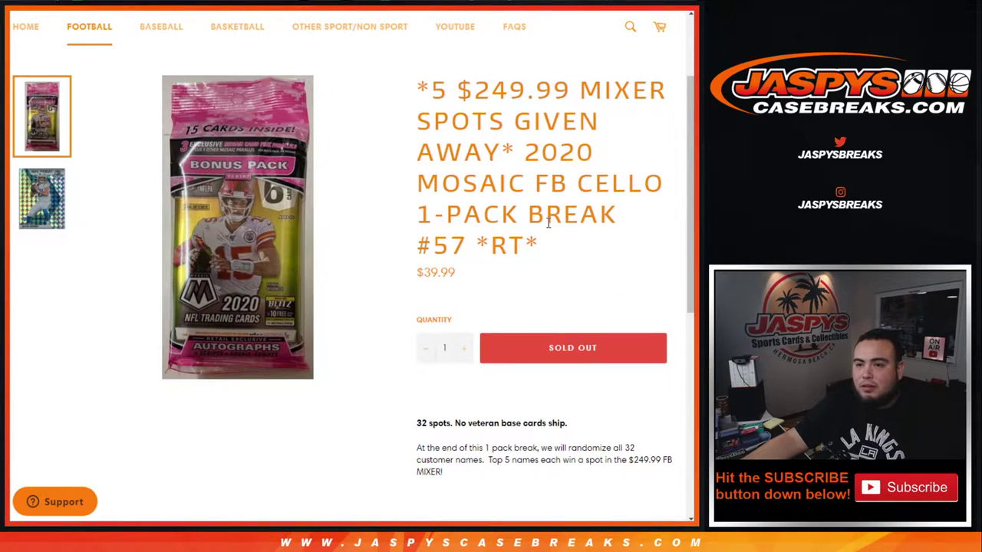
{"action": "key", "text": "ctrl+Tab"}
{"action": "left_click", "coordinate": [58, 237]}
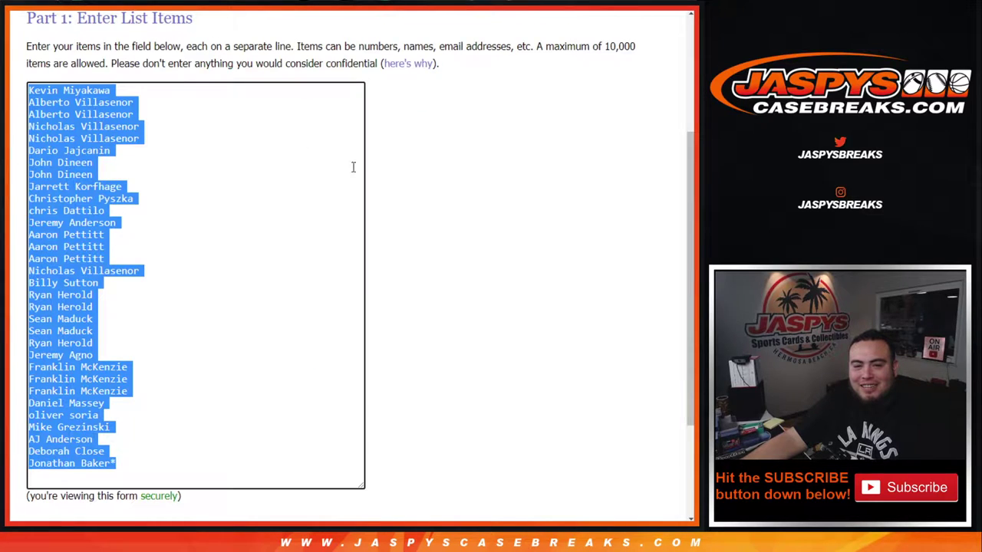
Randomize the 32 customer names repeatedly until the count reads 10 times
{"action": "scroll", "coordinate": [449, 210], "scroll_direction": "down", "scroll_amount": 3}
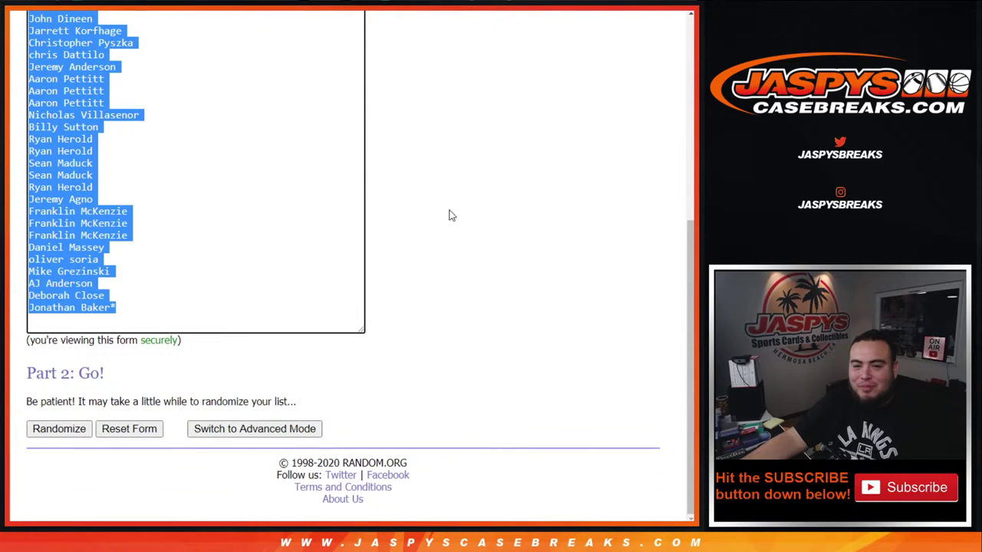
{"action": "left_click", "coordinate": [42, 434]}
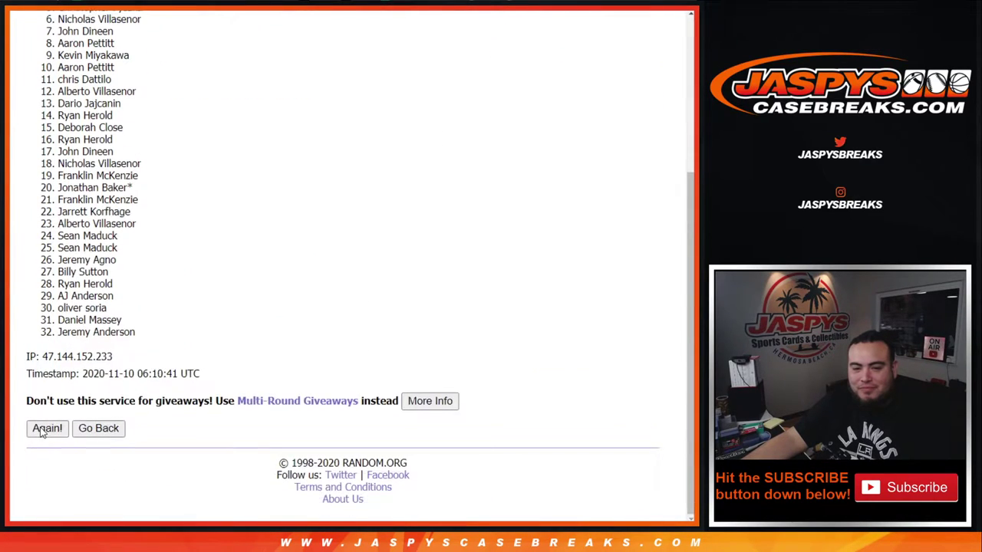
{"action": "left_click", "coordinate": [42, 433]}
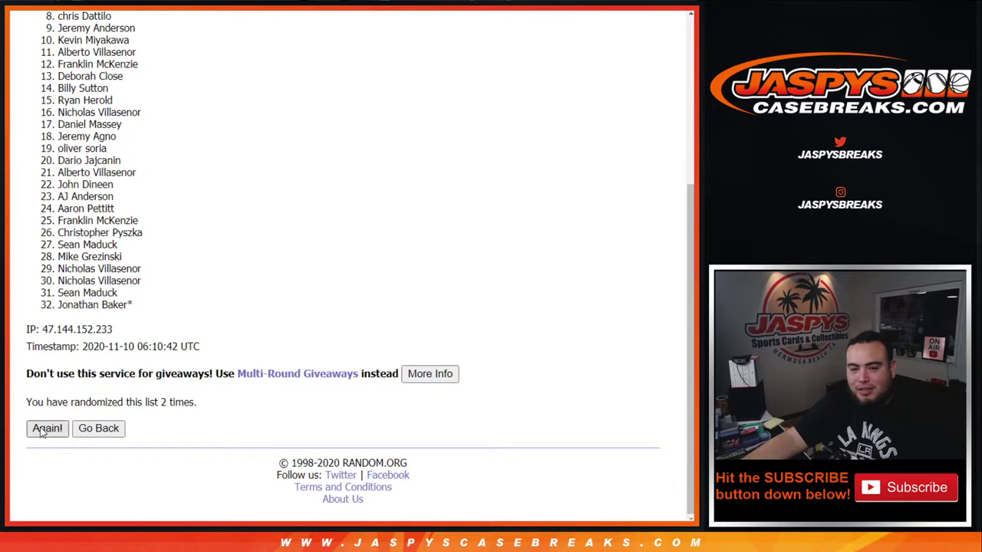
{"action": "left_click", "coordinate": [43, 431]}
{"action": "left_click", "coordinate": [42, 431]}
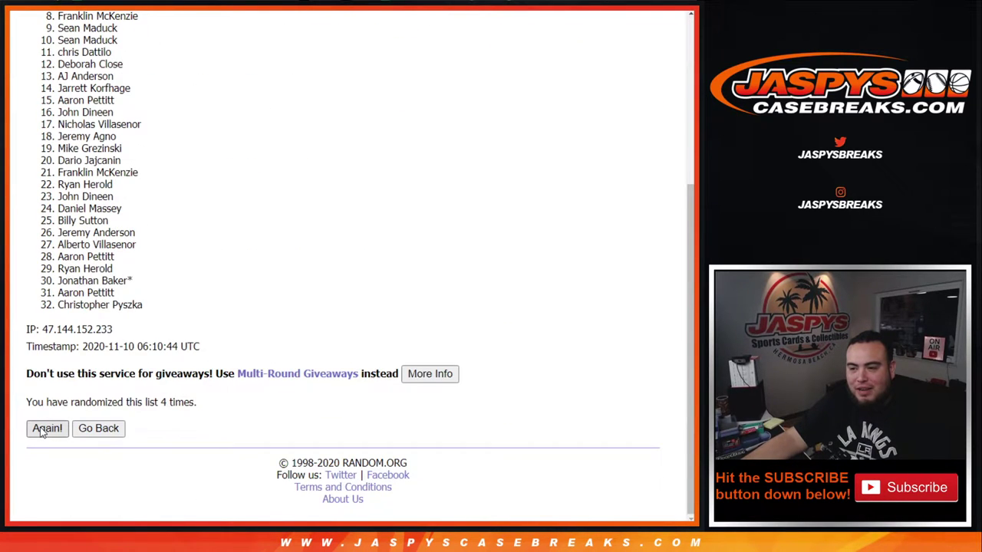
{"action": "left_click", "coordinate": [43, 431]}
{"action": "left_click", "coordinate": [42, 431]}
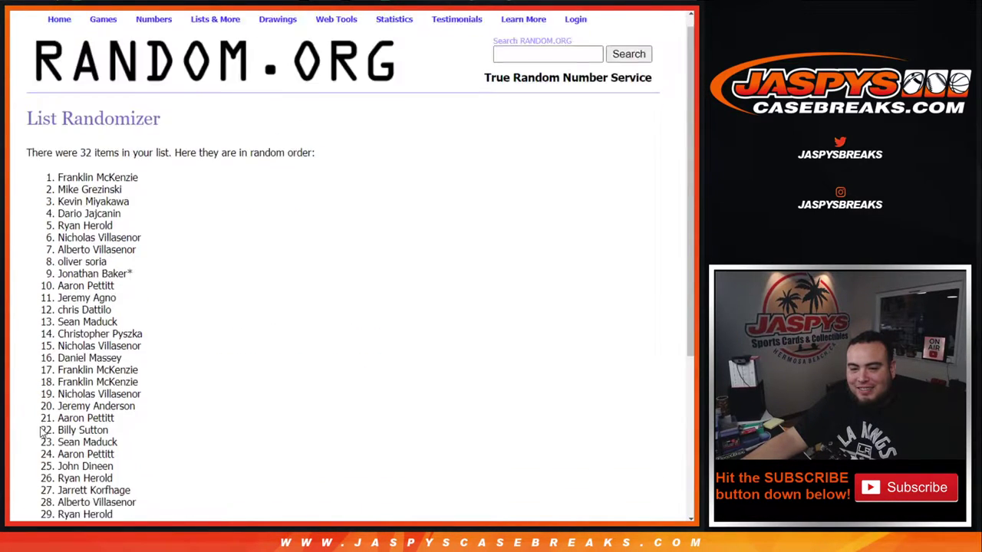
{"action": "left_click", "coordinate": [42, 432]}
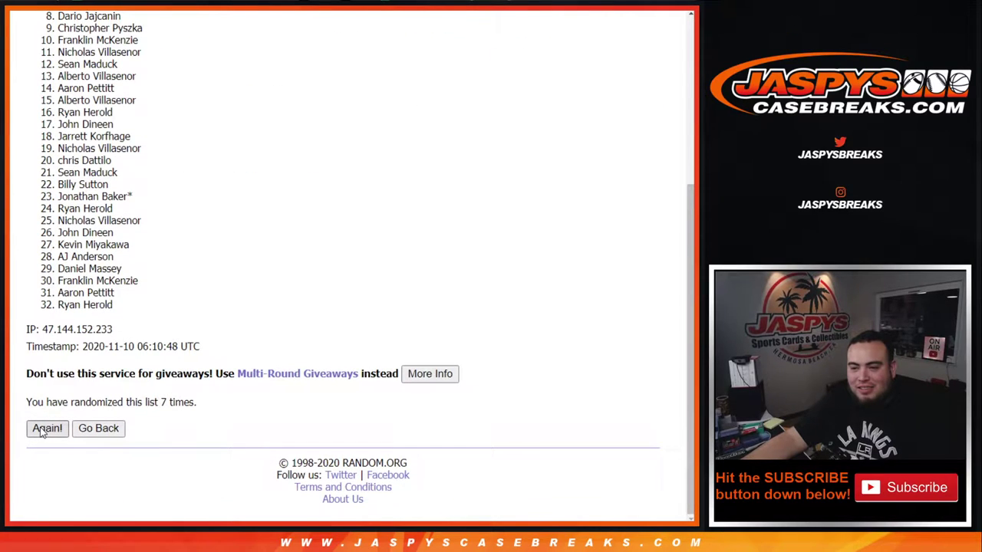
{"action": "left_click", "coordinate": [42, 432]}
{"action": "left_click", "coordinate": [43, 432]}
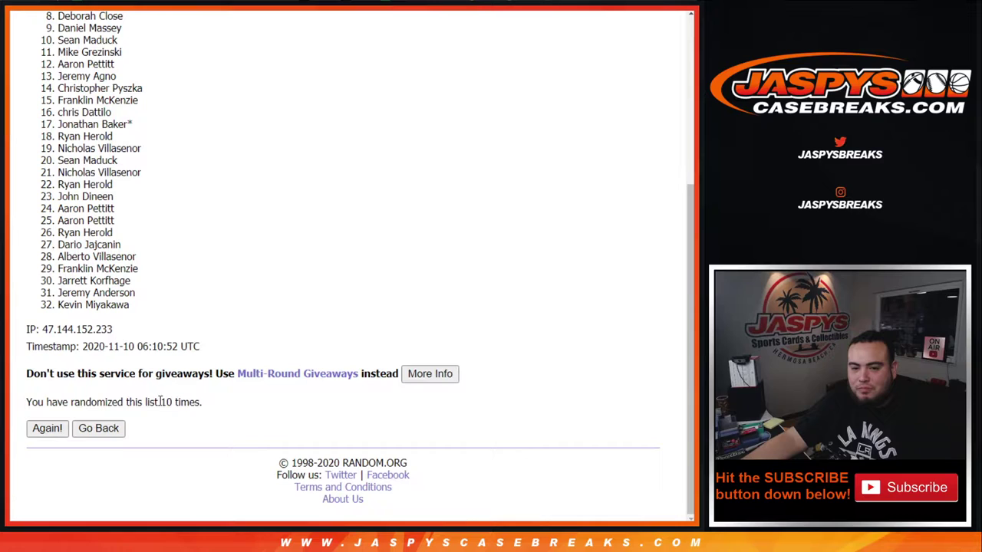
Highlight the '10 times' count and select the whole randomized name list
{"action": "left_click_drag", "start_coordinate": [159, 402], "coordinate": [256, 406]}
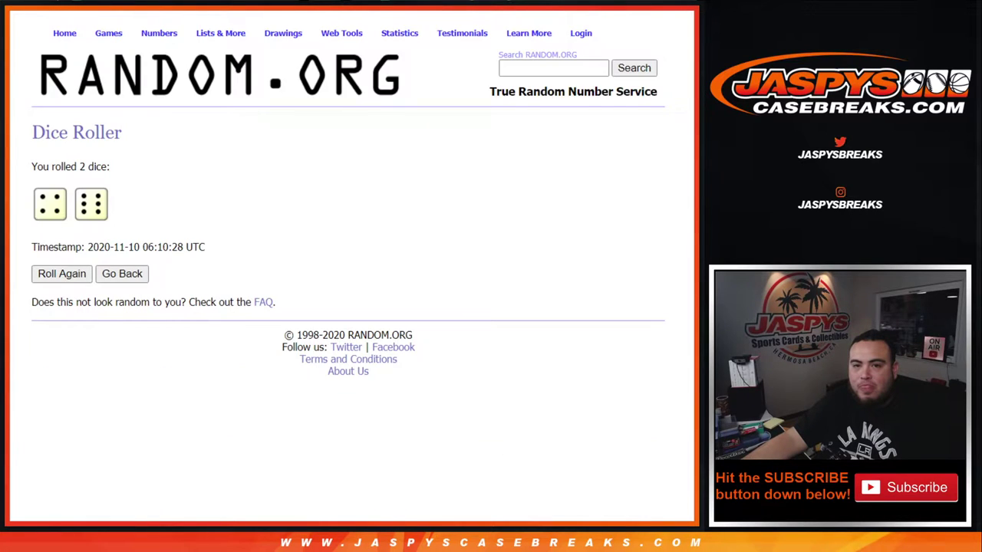
{"action": "scroll", "coordinate": [193, 186], "scroll_direction": "up", "scroll_amount": 5}
{"action": "mouse_move", "coordinate": [51, 194]}
{"action": "left_mouse_down"}
{"action": "mouse_move", "coordinate": [193, 274]}
{"action": "mouse_move", "coordinate": [172, 311]}
{"action": "left_mouse_up"}
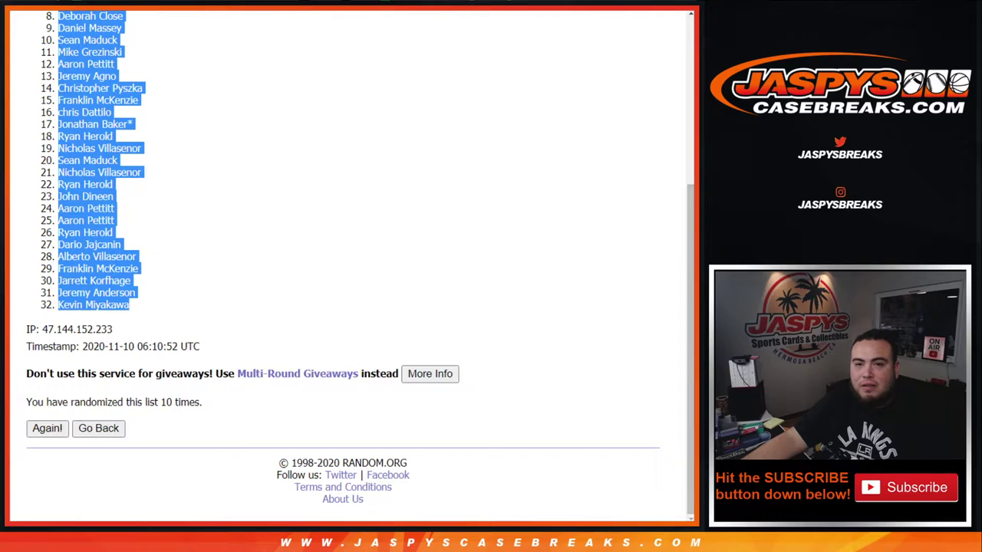
Paste the randomized customer names into column A of the Google Sheet
{"action": "key", "text": "ctrl+Tab"}
{"action": "key", "text": "ctrl+v"}
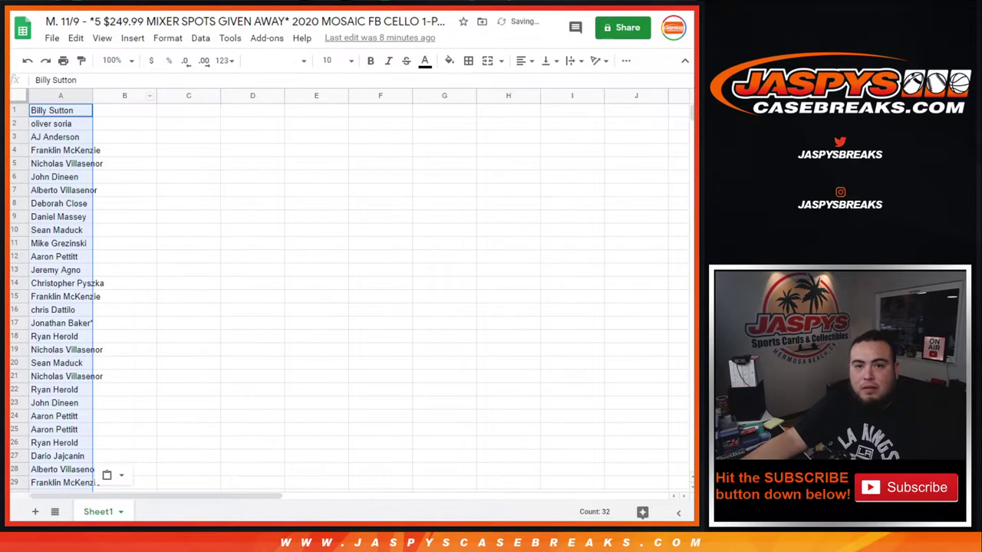
{"action": "key", "text": "ctrl+Tab"}
{"action": "key", "text": "ctrl+Tab"}
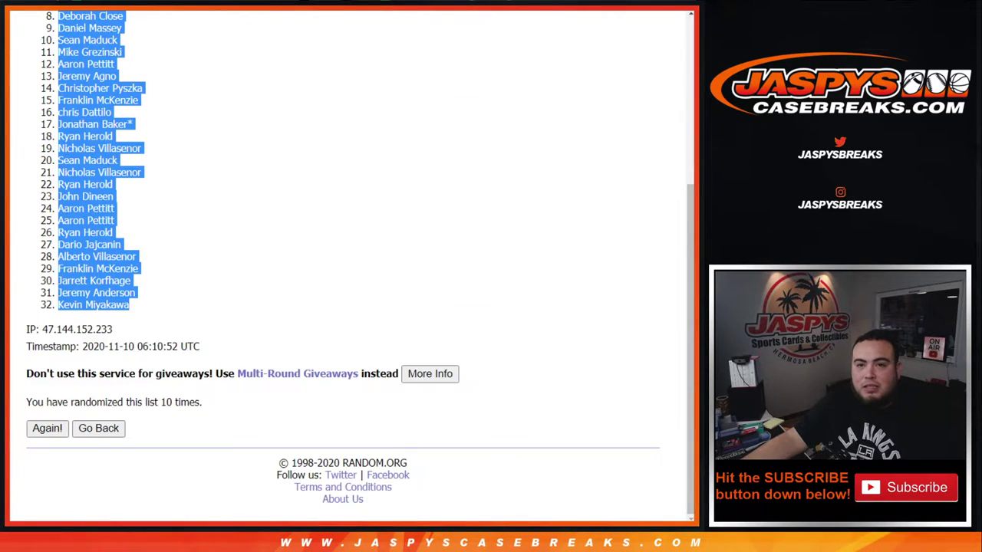
Randomize the 32 NFL team list repeatedly until it reaches 10 times
{"action": "key", "text": "alt+Left"}
{"action": "scroll", "coordinate": [434, 266], "scroll_direction": "down", "scroll_amount": 3}
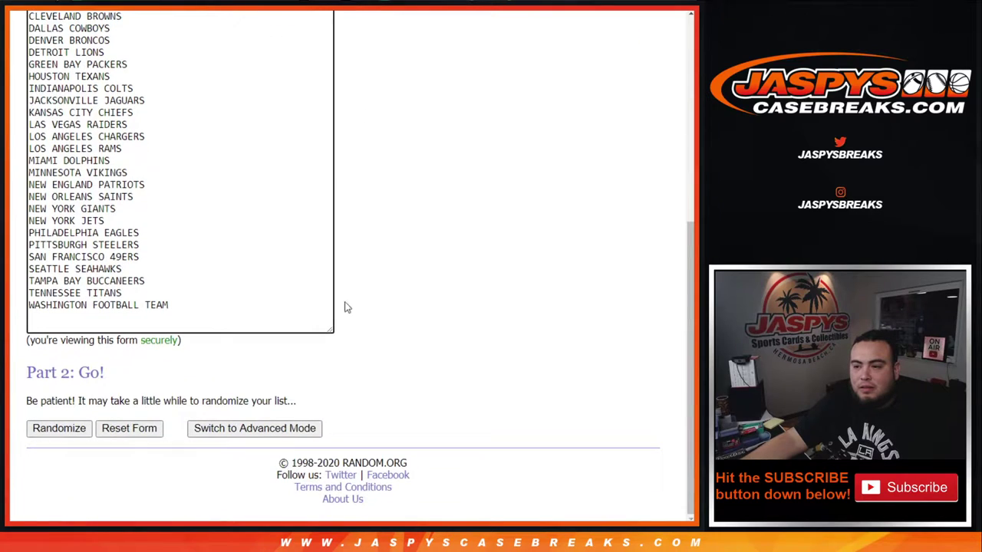
{"action": "left_click", "coordinate": [57, 427]}
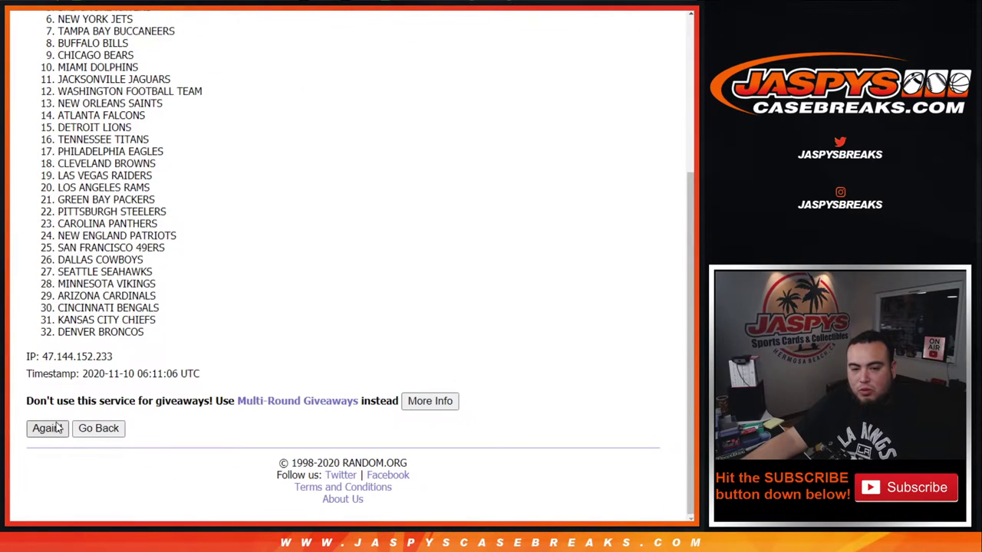
{"action": "left_click", "coordinate": [58, 427]}
{"action": "left_click", "coordinate": [58, 428]}
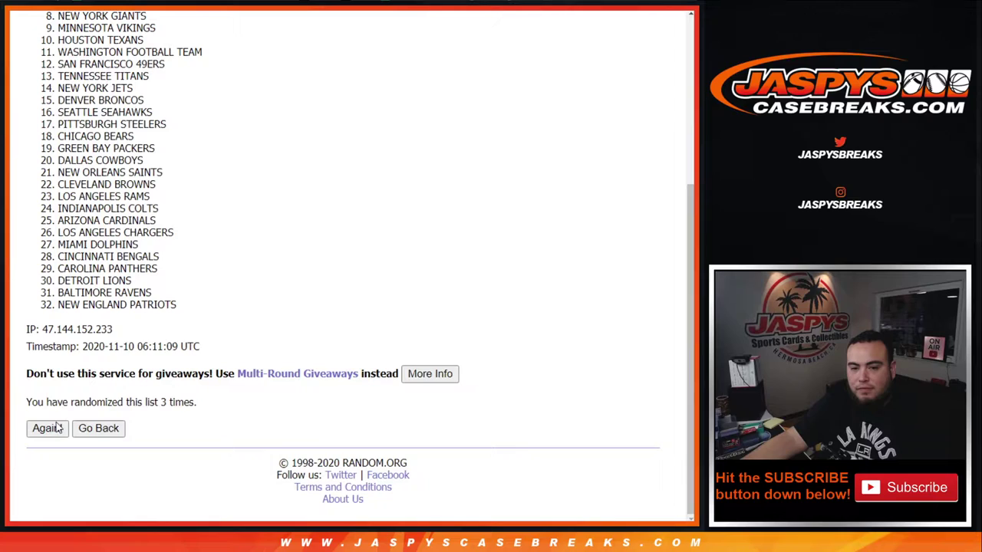
{"action": "left_click", "coordinate": [57, 427]}
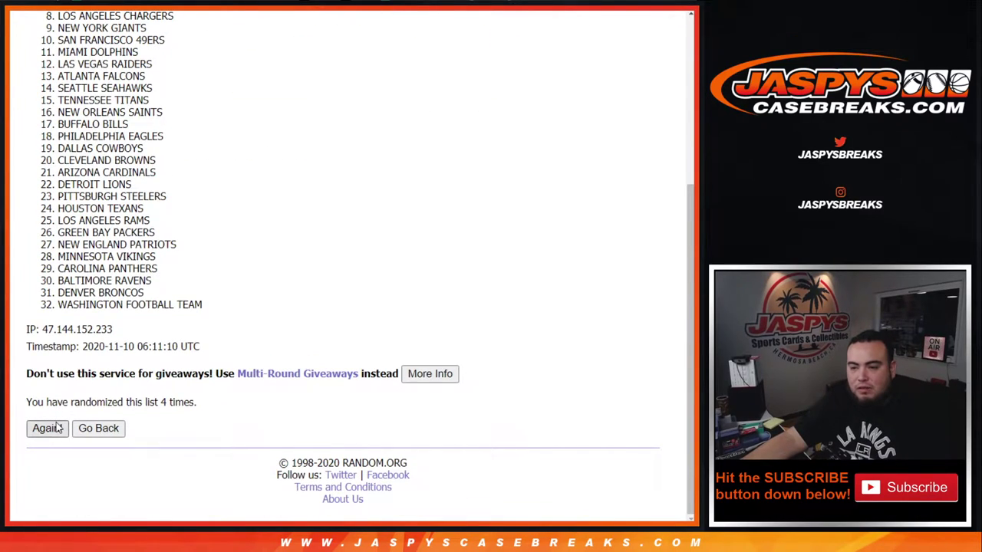
{"action": "left_click", "coordinate": [58, 427]}
{"action": "left_click", "coordinate": [58, 427]}
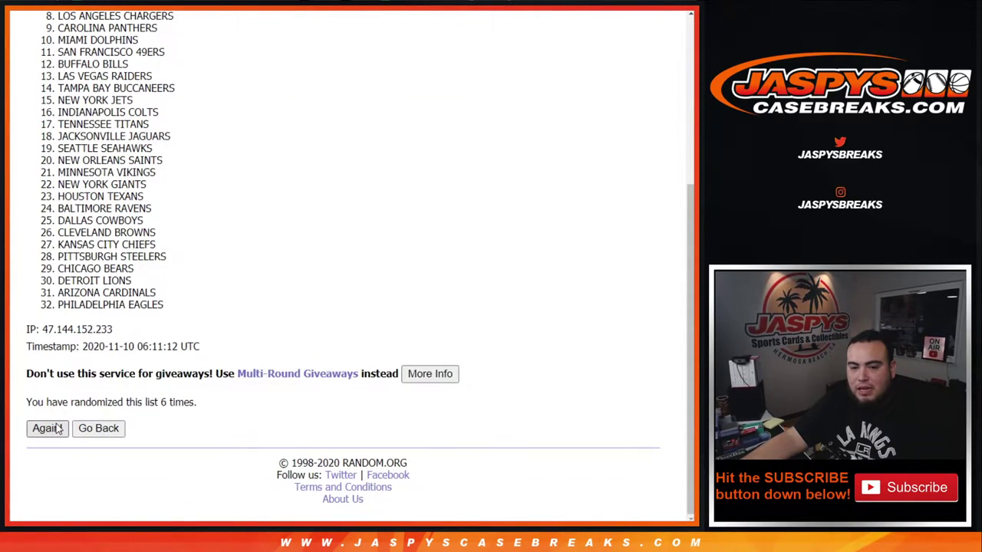
{"action": "left_click", "coordinate": [58, 427]}
{"action": "left_click", "coordinate": [58, 428]}
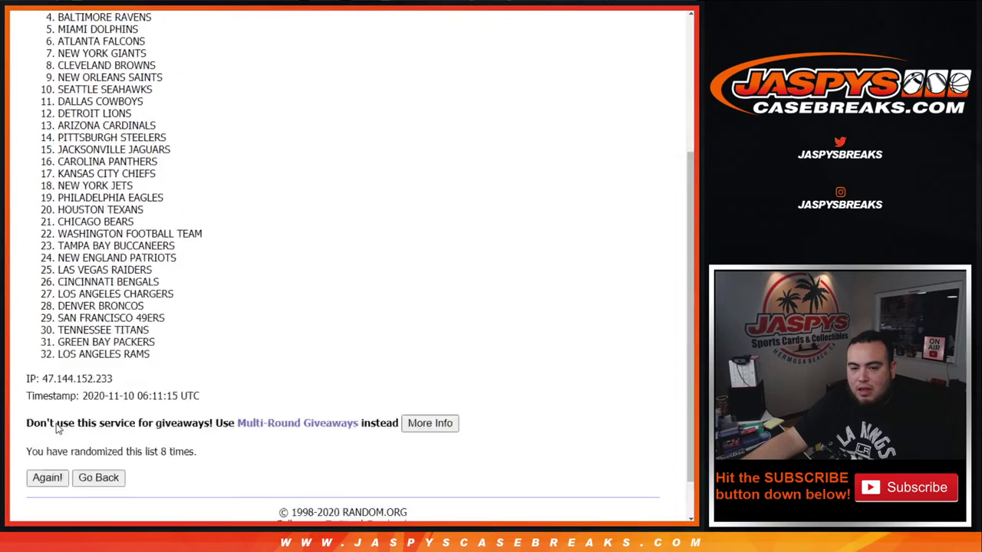
{"action": "left_click", "coordinate": [58, 428]}
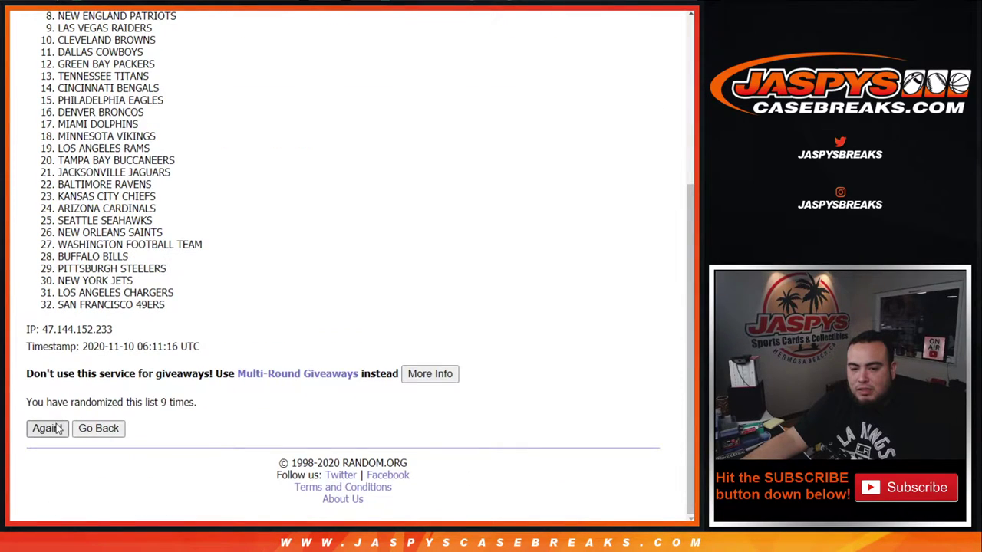
{"action": "left_click", "coordinate": [47, 428]}
Highlight the '10 times' count and select the full randomized team list
{"action": "scroll", "coordinate": [218, 351], "scroll_direction": "down", "scroll_amount": 5}
{"action": "left_click_drag", "start_coordinate": [157, 400], "coordinate": [256, 403]}
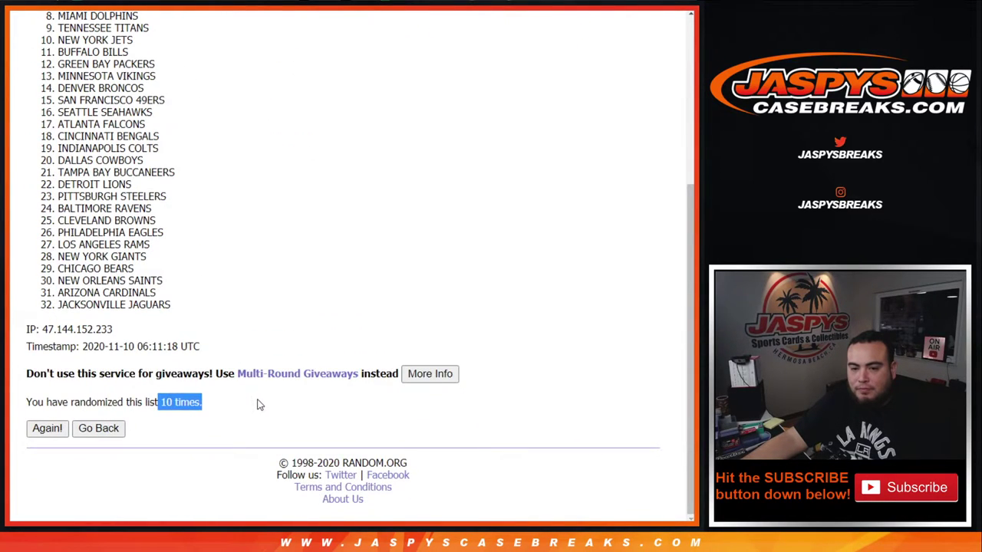
{"action": "scroll", "coordinate": [230, 345], "scroll_direction": "up", "scroll_amount": 5}
{"action": "mouse_move", "coordinate": [47, 191]}
{"action": "left_mouse_down"}
{"action": "mouse_move", "coordinate": [196, 177]}
{"action": "mouse_move", "coordinate": [195, 380]}
{"action": "left_mouse_up"}
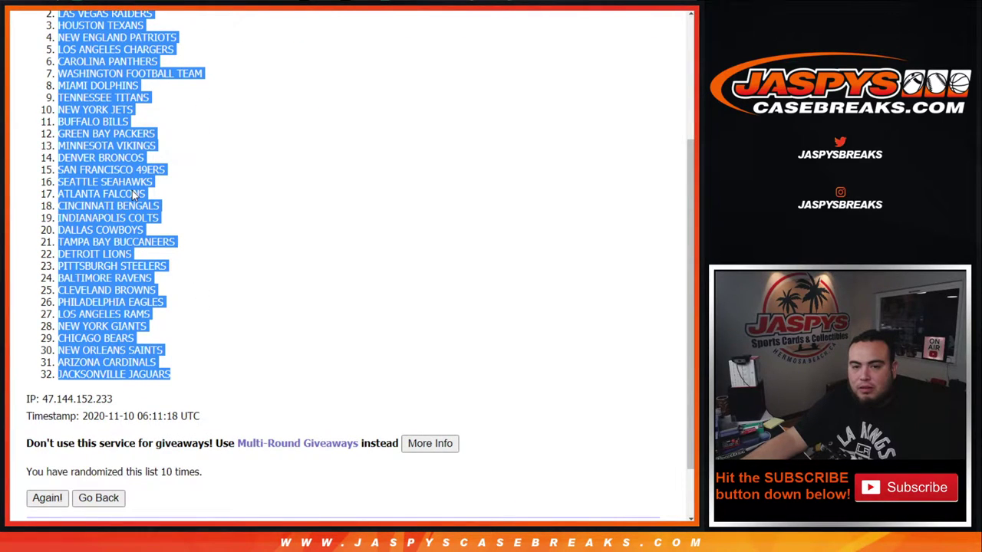
{"action": "key", "text": "ctrl+Tab"}
Paste the teams into column B, set all text to size 14, and widen columns A and B
{"action": "left_click", "coordinate": [132, 111]}
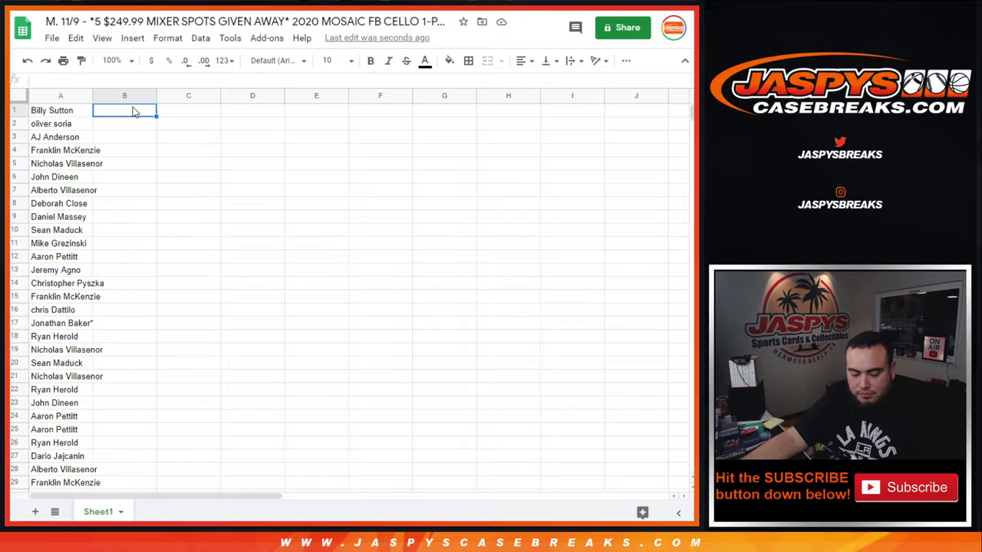
{"action": "key", "text": "ctrl+v"}
{"action": "left_click", "coordinate": [14, 95]}
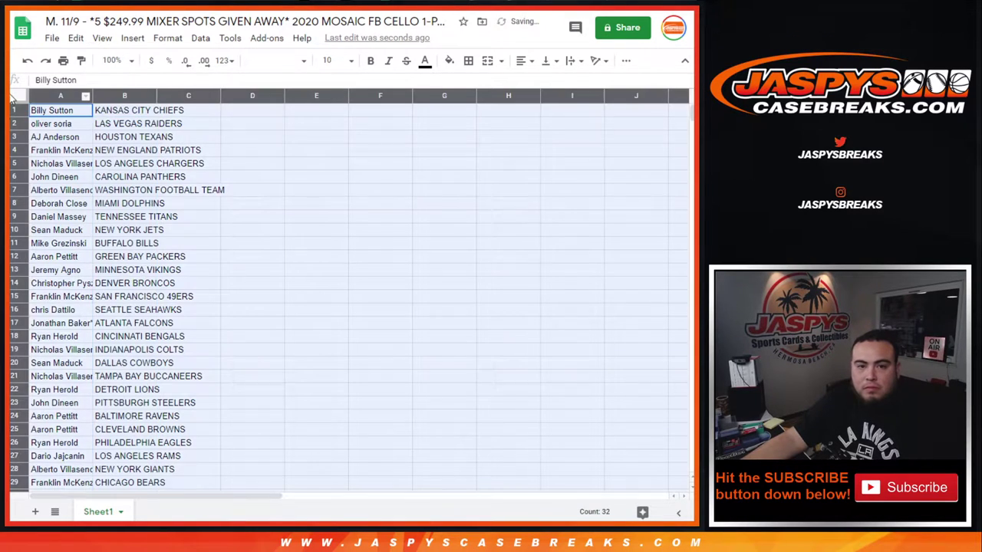
{"action": "left_click", "coordinate": [349, 61]}
{"action": "left_click", "coordinate": [329, 223]}
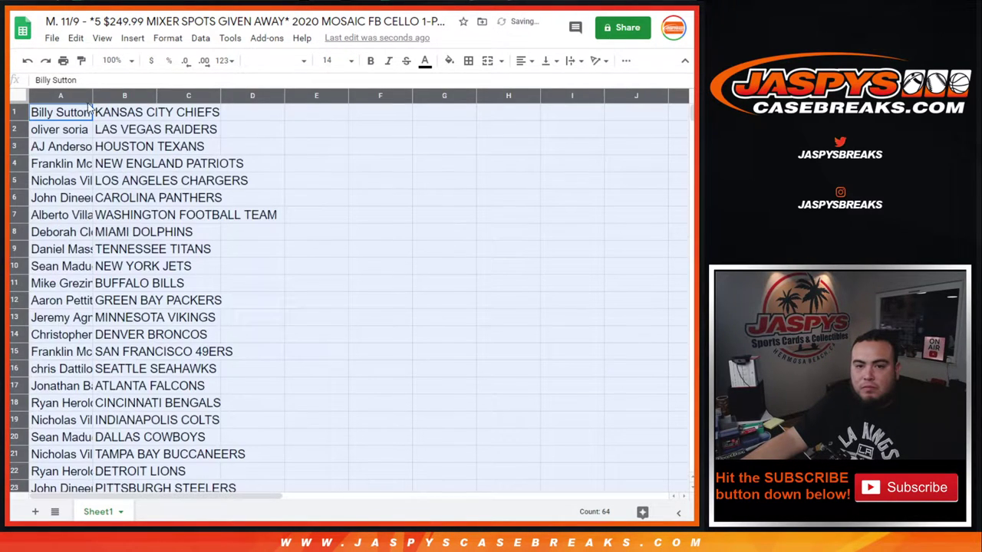
{"action": "double_click", "coordinate": [92, 95]}
Step through rows 1 to 9, reviewing each customer's team pairing
{"action": "left_click", "coordinate": [15, 112]}
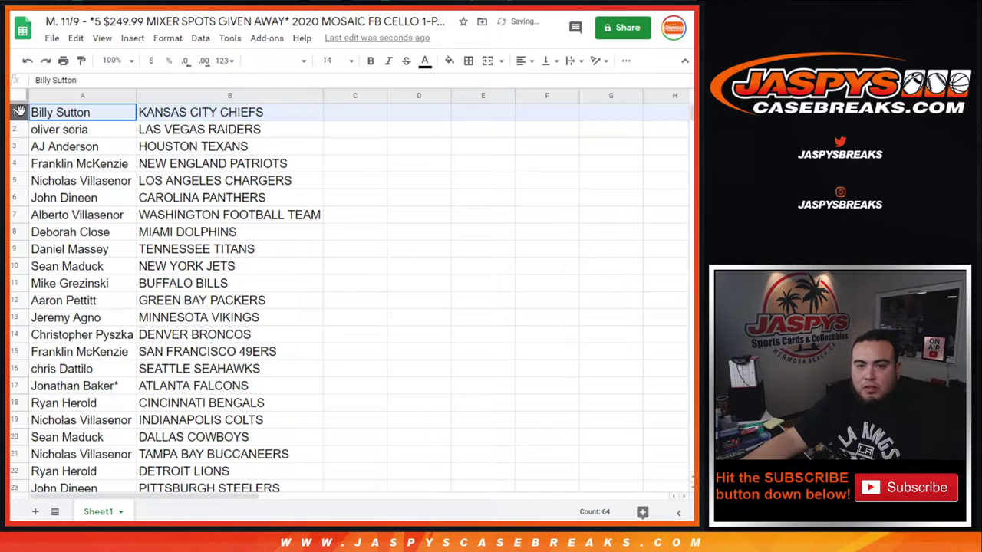
{"action": "left_click", "coordinate": [15, 129]}
{"action": "left_click", "coordinate": [15, 146]}
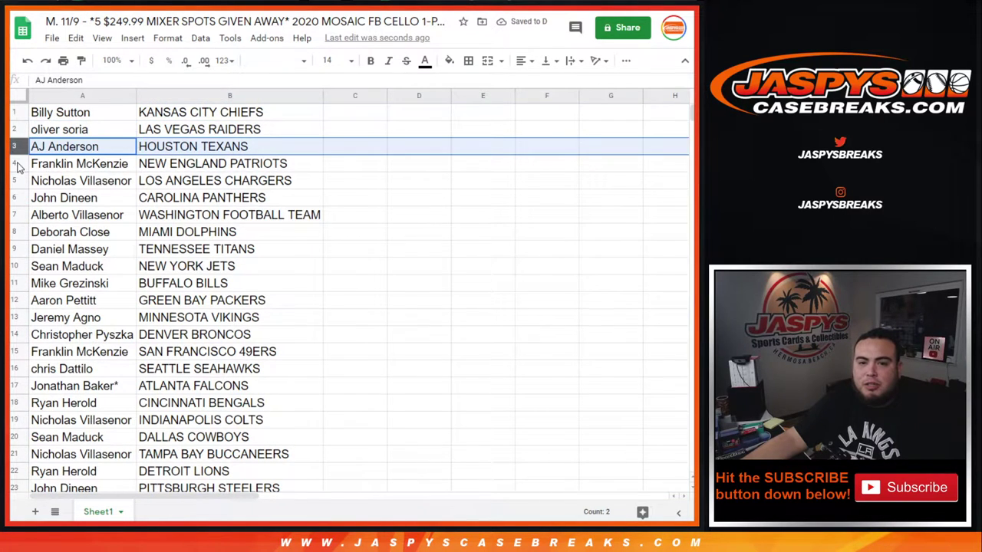
{"action": "left_click", "coordinate": [16, 163]}
{"action": "left_click", "coordinate": [15, 181]}
{"action": "left_click", "coordinate": [14, 198]}
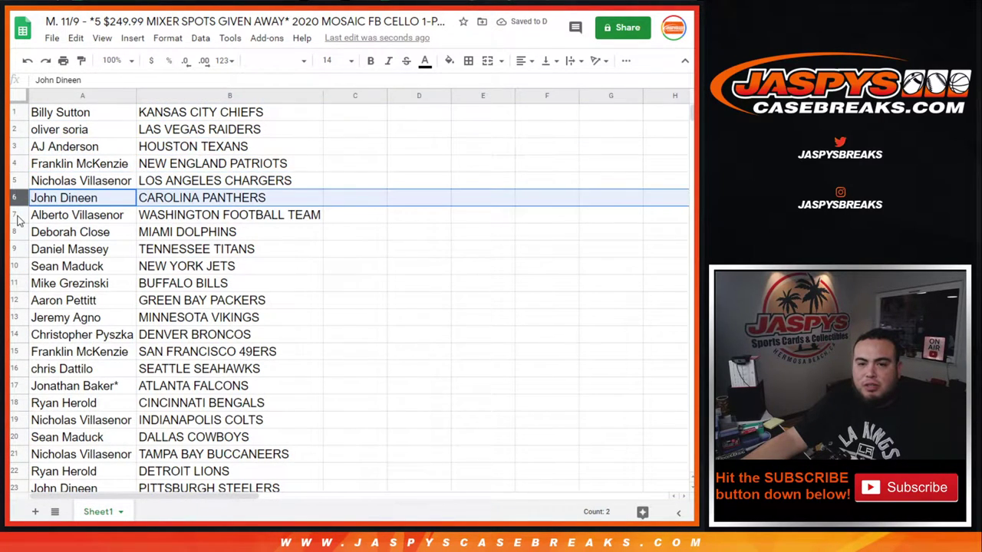
{"action": "left_click", "coordinate": [14, 215]}
{"action": "left_click", "coordinate": [17, 232]}
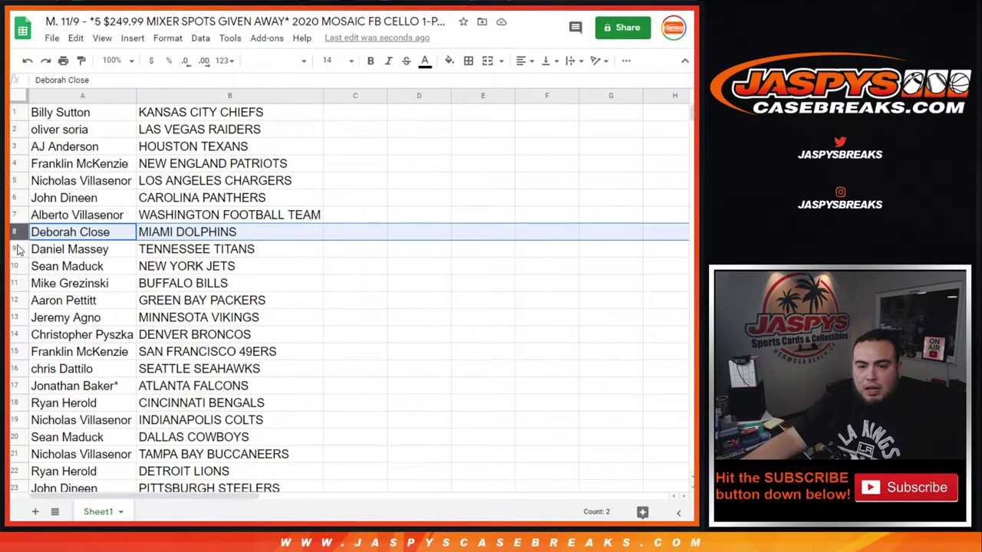
{"action": "left_click", "coordinate": [15, 249]}
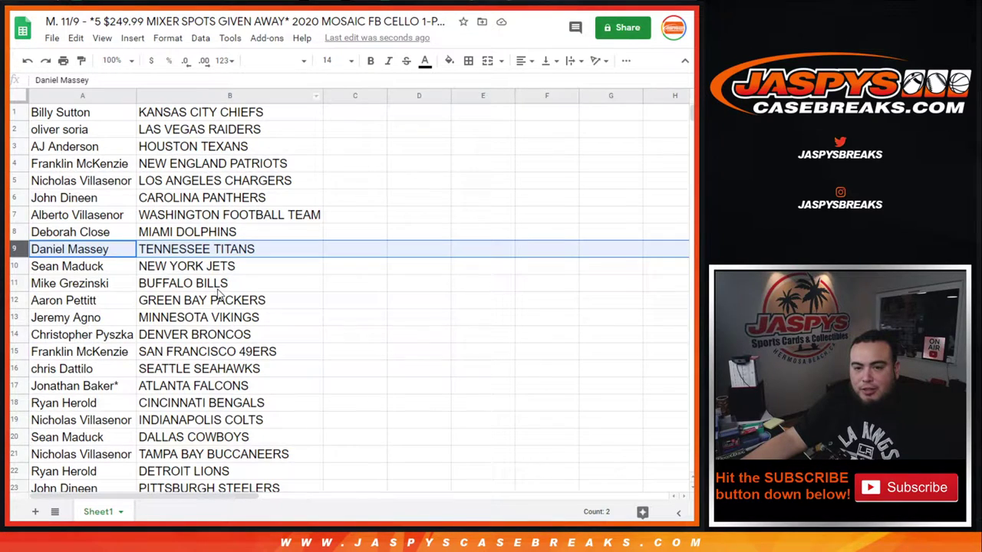
Recheck the pairings in rows 18, 5 and 8, then bring up the column B menu
{"action": "scroll", "coordinate": [214, 290], "scroll_direction": "down", "scroll_amount": 1}
{"action": "scroll", "coordinate": [214, 290], "scroll_direction": "down", "scroll_amount": 5}
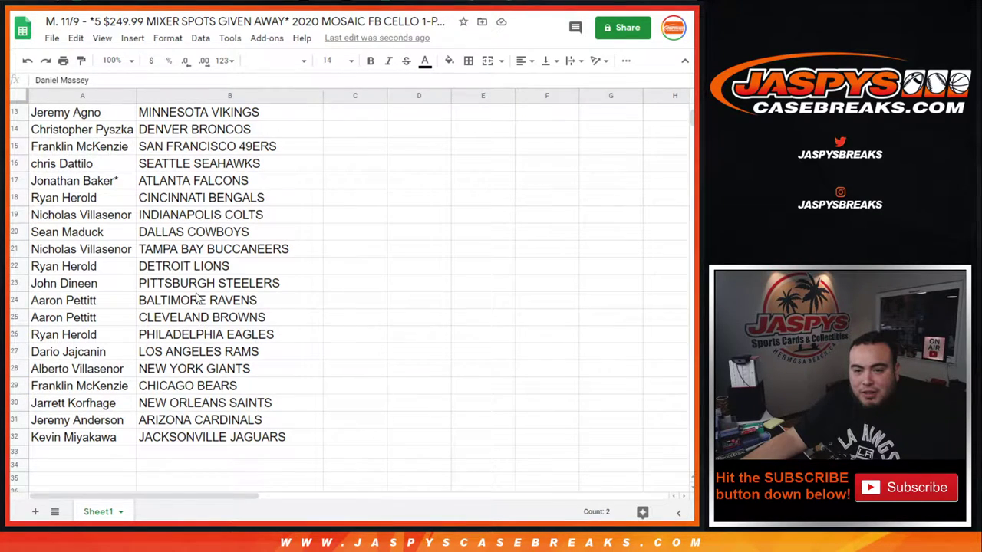
{"action": "scroll", "coordinate": [193, 270], "scroll_direction": "up", "scroll_amount": 1}
{"action": "left_click", "coordinate": [17, 232]}
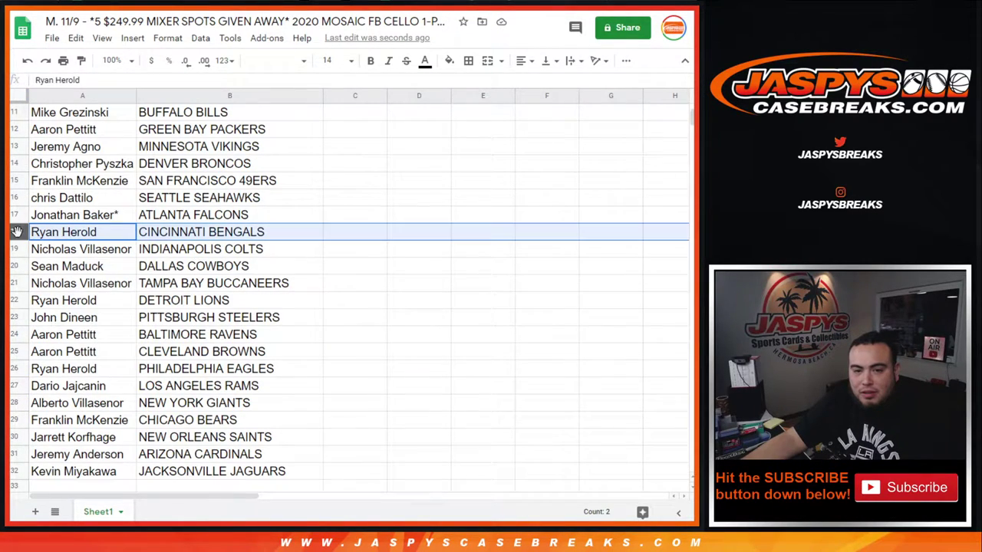
{"action": "scroll", "coordinate": [67, 198], "scroll_direction": "up", "scroll_amount": 3}
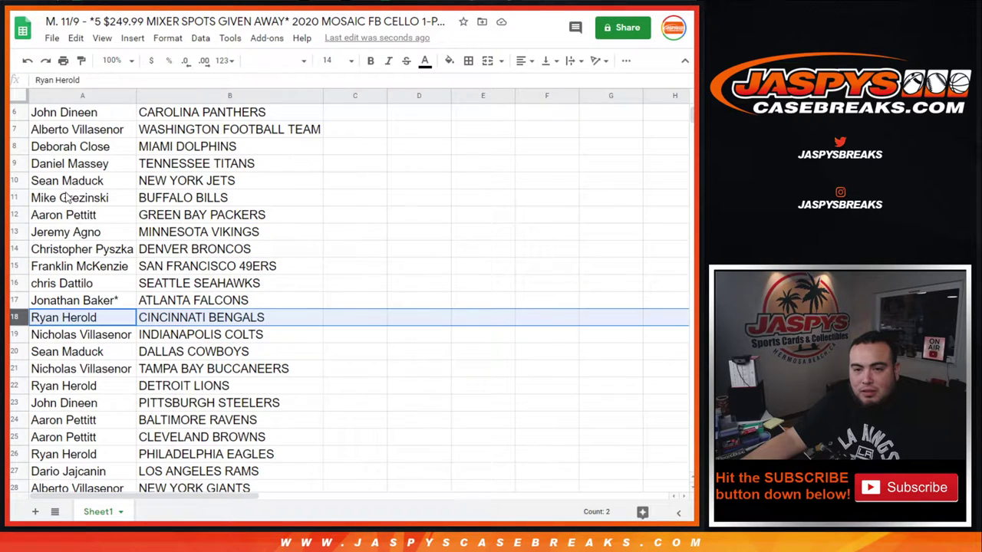
{"action": "scroll", "coordinate": [67, 198], "scroll_direction": "up", "scroll_amount": 1}
{"action": "left_click", "coordinate": [18, 164]}
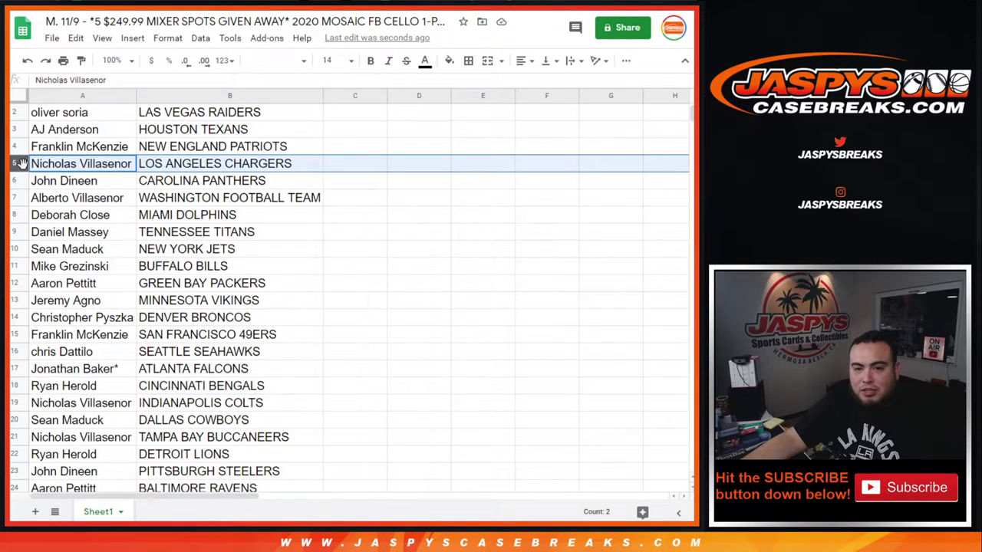
{"action": "left_click", "coordinate": [16, 215]}
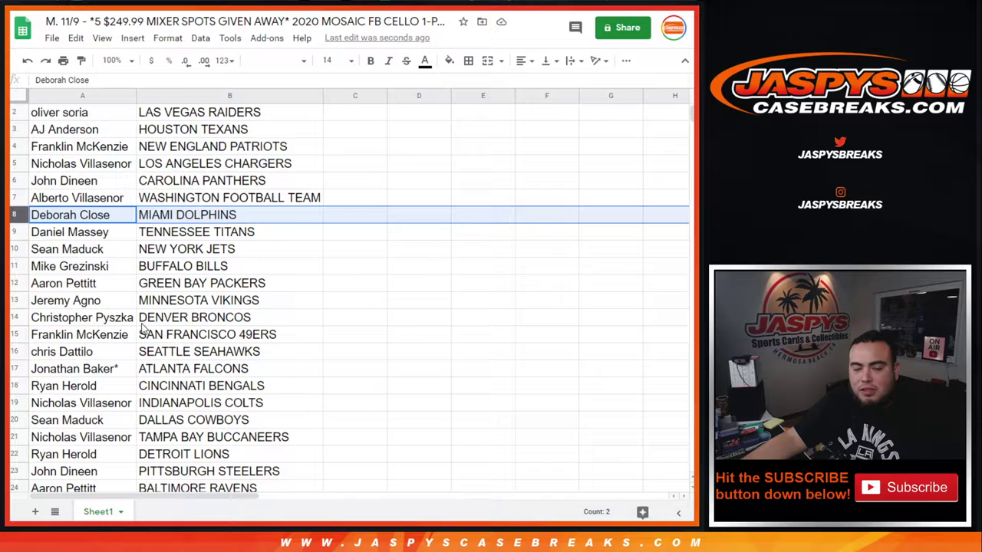
{"action": "scroll", "coordinate": [148, 316], "scroll_direction": "up", "scroll_amount": 1}
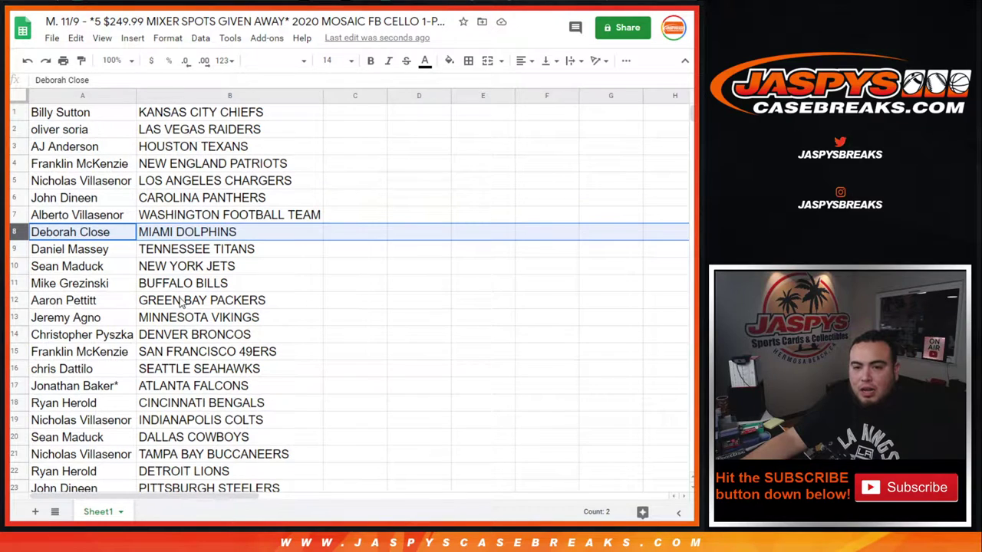
{"action": "left_click", "coordinate": [317, 98]}
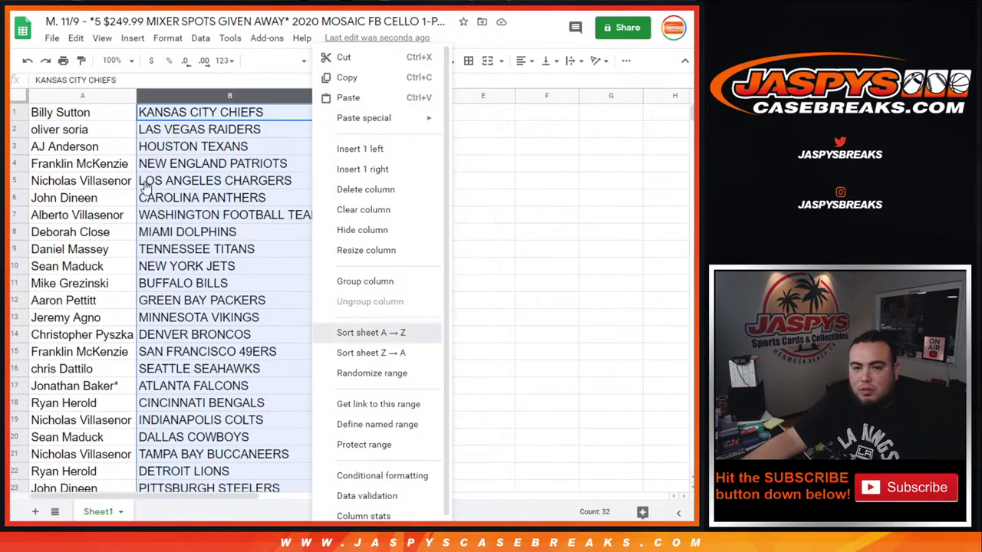
Sort the sheet A→Z by team, and give A1:B32 all borders and centre alignment
{"action": "left_click", "coordinate": [366, 332]}
{"action": "mouse_move", "coordinate": [92, 116]}
{"action": "left_mouse_down"}
{"action": "mouse_move", "coordinate": [230, 485]}
{"action": "mouse_move", "coordinate": [230, 437]}
{"action": "left_mouse_up"}
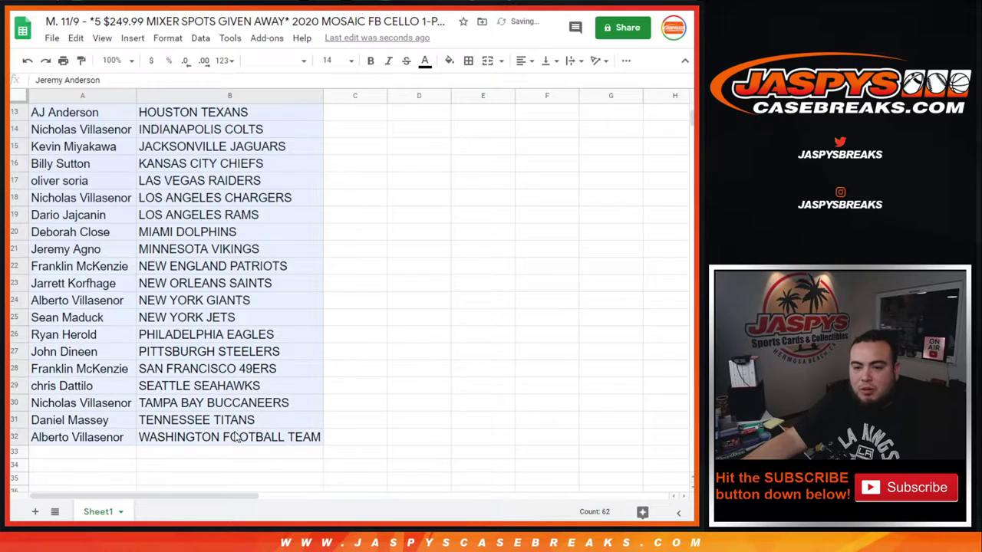
{"action": "left_click", "coordinate": [468, 61]}
{"action": "left_click", "coordinate": [473, 86]}
{"action": "left_click", "coordinate": [525, 61]}
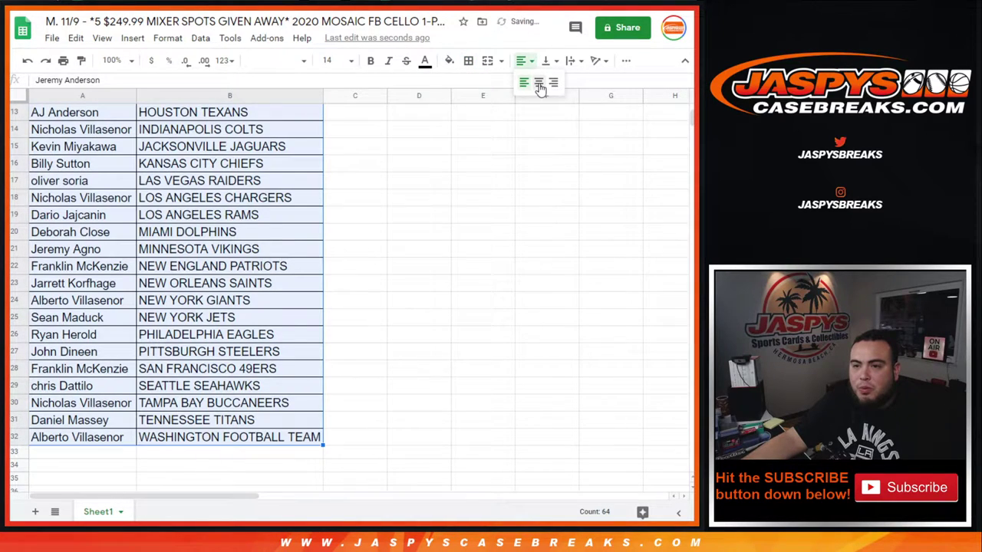
{"action": "left_click", "coordinate": [541, 87]}
Set printing to portrait with the workbook title in the header and continue
{"action": "scroll", "coordinate": [128, 198], "scroll_direction": "up", "scroll_amount": 1}
{"action": "scroll", "coordinate": [127, 197], "scroll_direction": "up", "scroll_amount": 5}
{"action": "key", "text": "ctrl+p"}
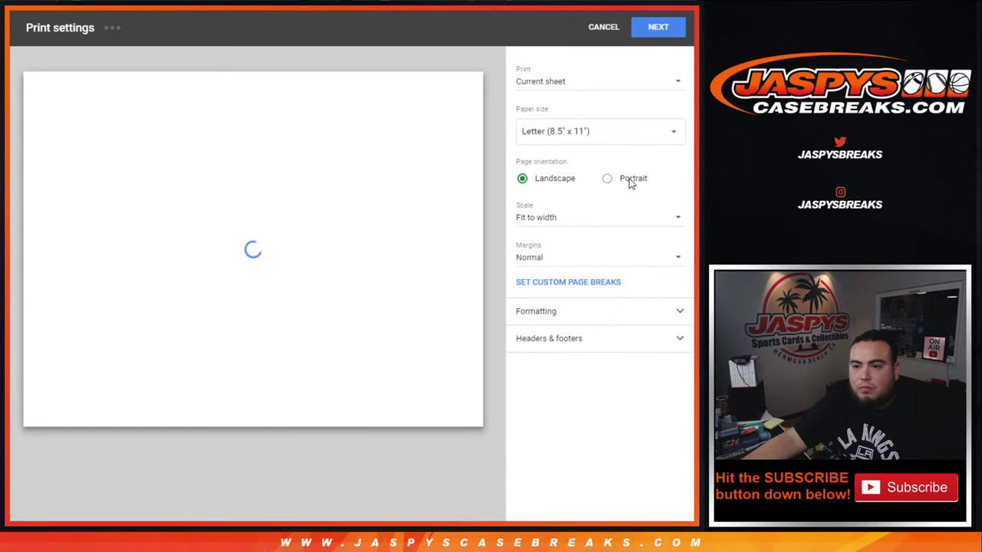
{"action": "left_click", "coordinate": [629, 181]}
{"action": "left_click", "coordinate": [571, 338]}
{"action": "left_click", "coordinate": [537, 387]}
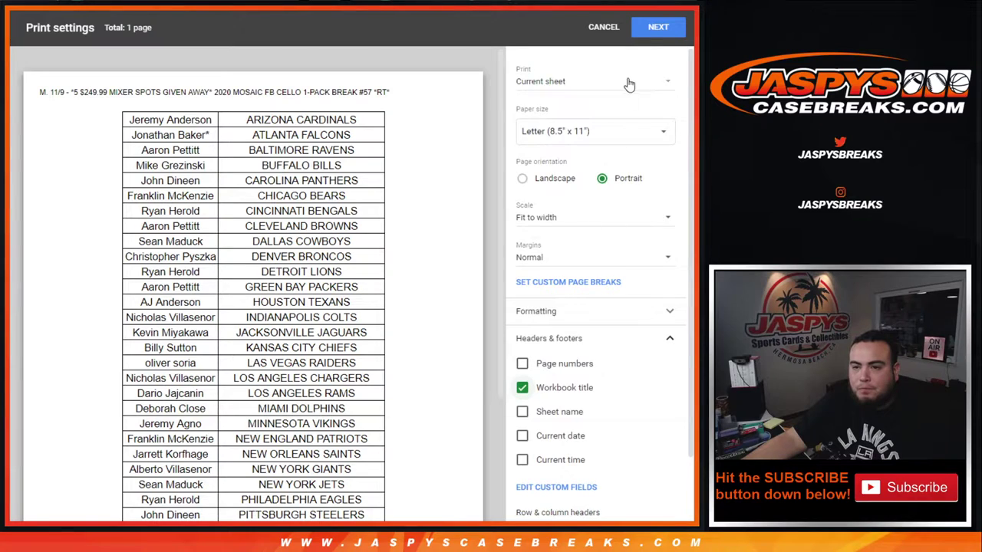
{"action": "left_click", "coordinate": [659, 27]}
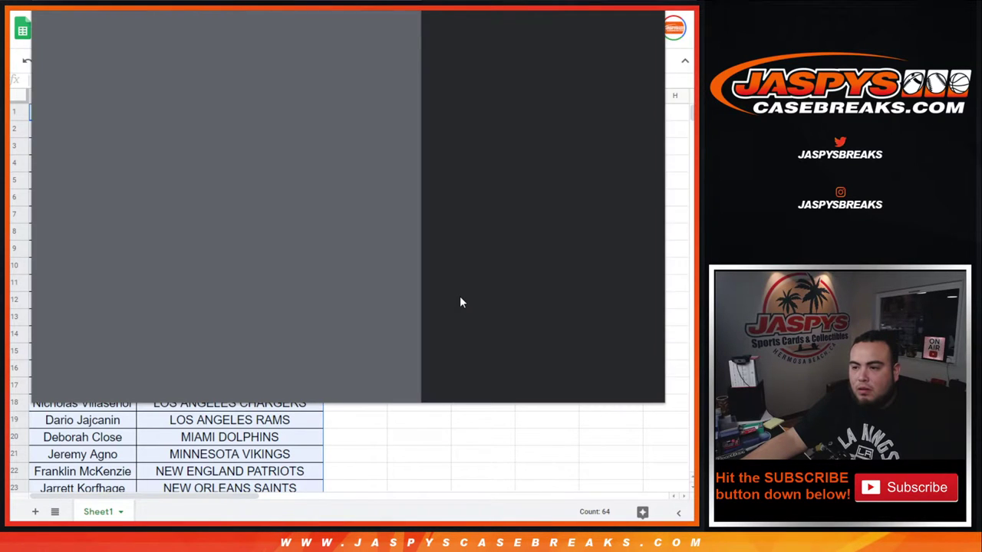
Print the sorted customer-team pairings sheet
{"action": "left_click", "coordinate": [581, 381]}
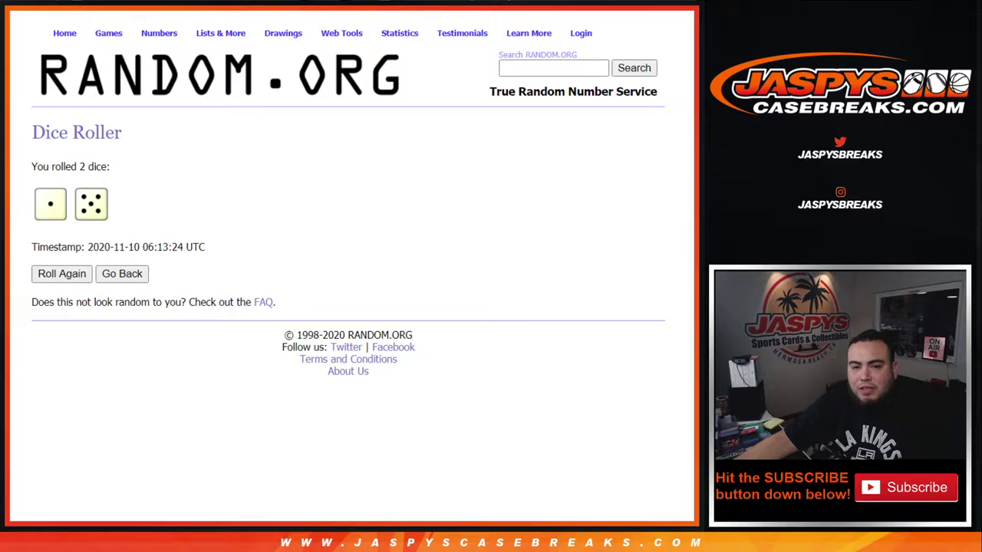
Randomize the 32-name customer list six times in a row
{"action": "scroll", "coordinate": [405, 254], "scroll_direction": "down", "scroll_amount": 3}
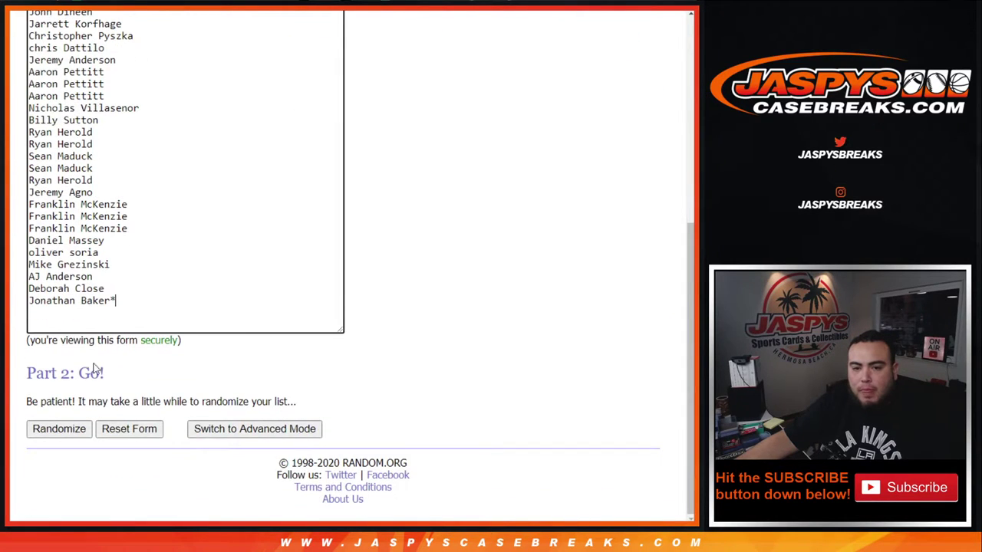
{"action": "left_click", "coordinate": [49, 430]}
{"action": "scroll", "coordinate": [46, 434], "scroll_direction": "down", "scroll_amount": 5}
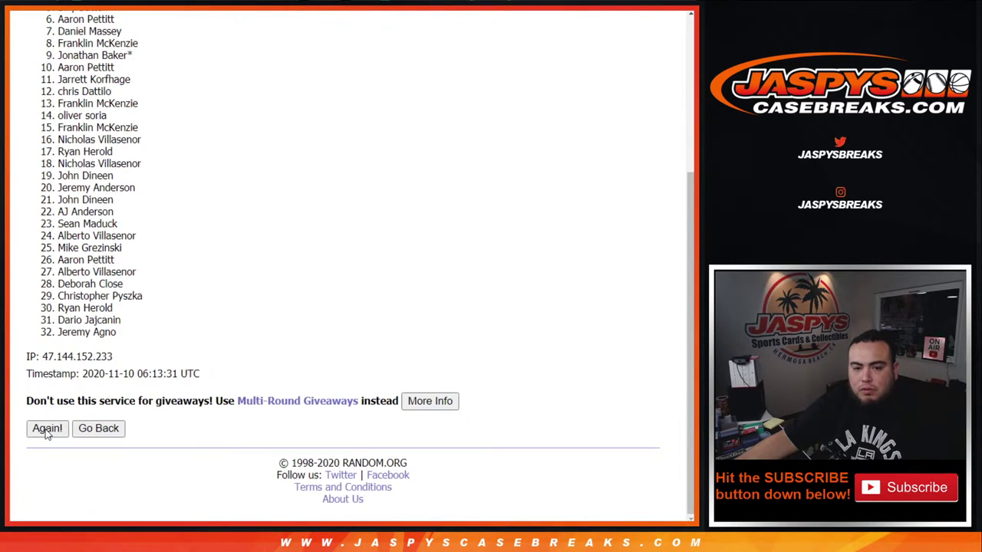
{"action": "left_click", "coordinate": [46, 430]}
{"action": "scroll", "coordinate": [46, 434], "scroll_direction": "down", "scroll_amount": 5}
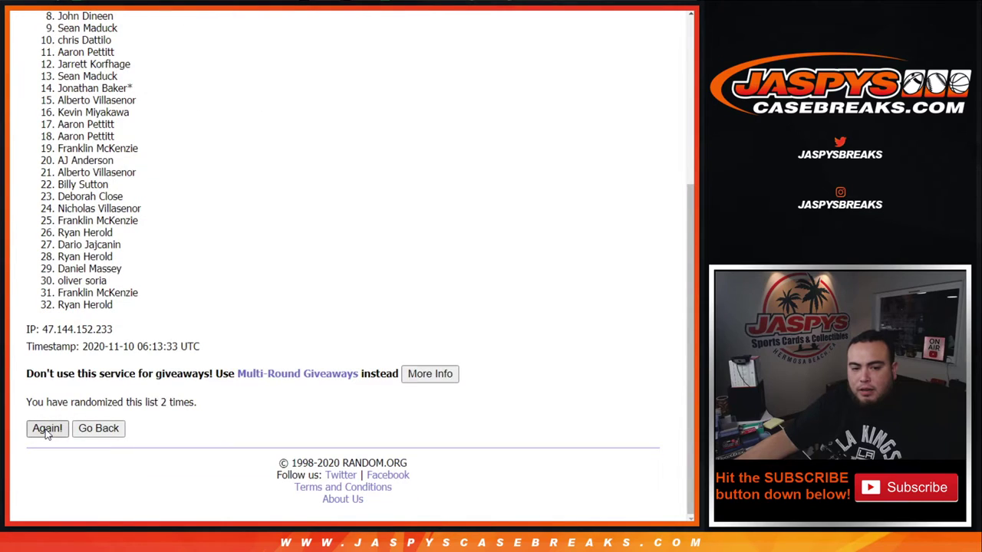
{"action": "left_click", "coordinate": [46, 429]}
{"action": "scroll", "coordinate": [47, 434], "scroll_direction": "down", "scroll_amount": 5}
{"action": "left_click", "coordinate": [46, 430]}
{"action": "scroll", "coordinate": [47, 434], "scroll_direction": "down", "scroll_amount": 5}
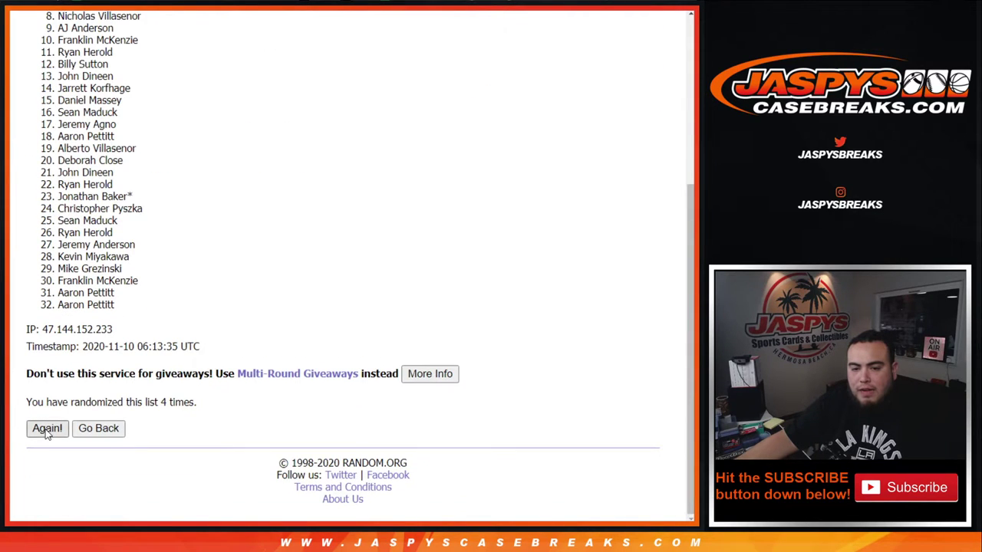
{"action": "left_click", "coordinate": [46, 430]}
{"action": "scroll", "coordinate": [47, 435], "scroll_direction": "down", "scroll_amount": 5}
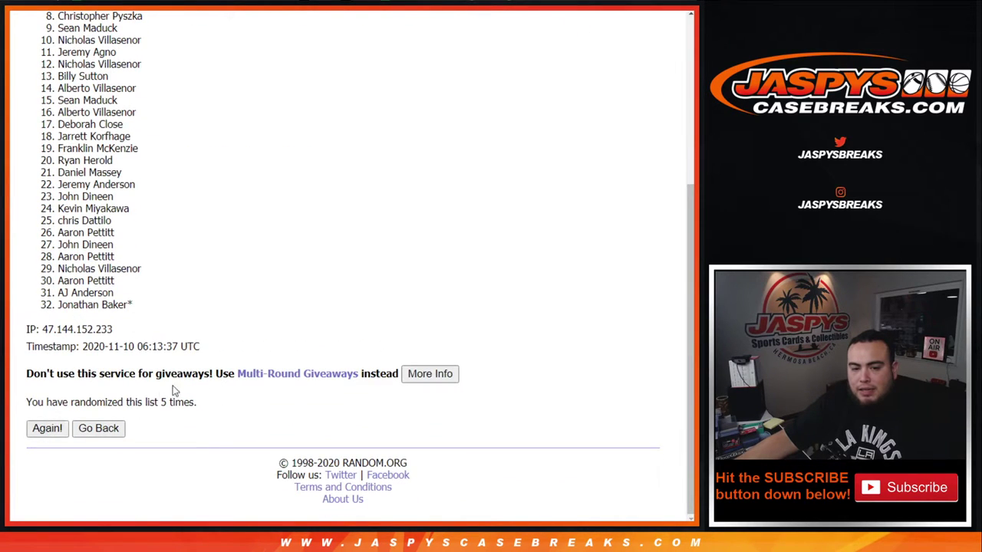
{"action": "key", "text": "F5"}
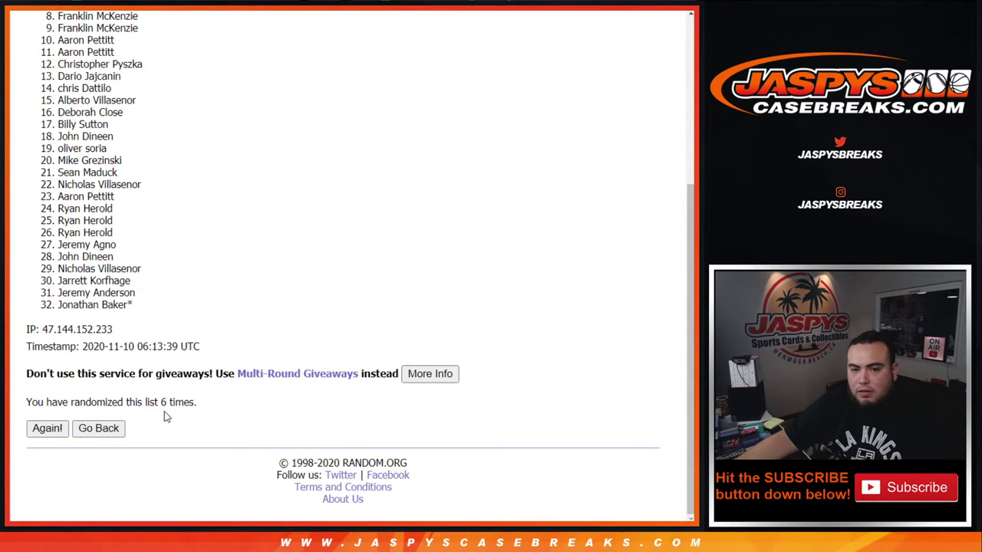
Highlight the '6 times' count and compare it with the dice total of 6
{"action": "left_click_drag", "start_coordinate": [161, 403], "coordinate": [201, 404]}
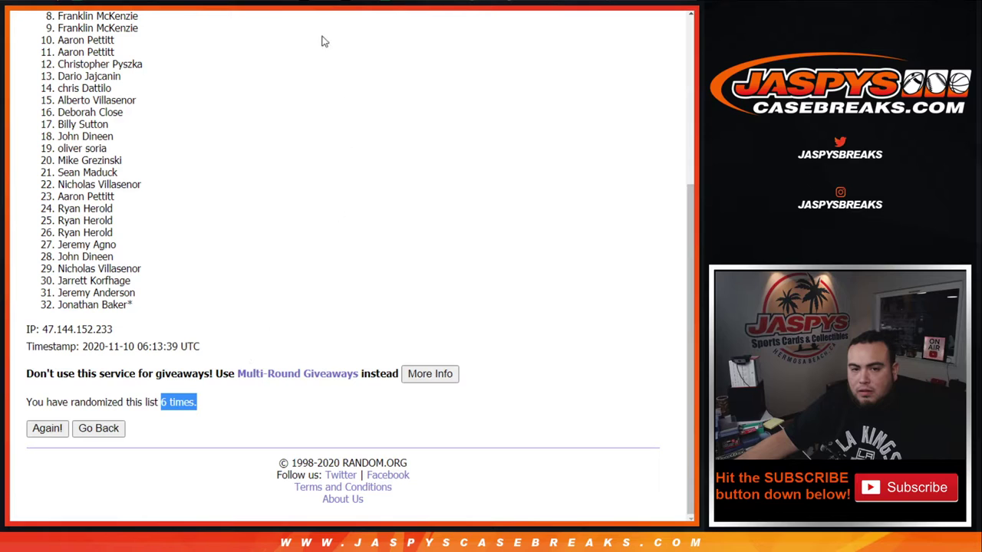
{"action": "key", "text": "ctrl+Tab"}
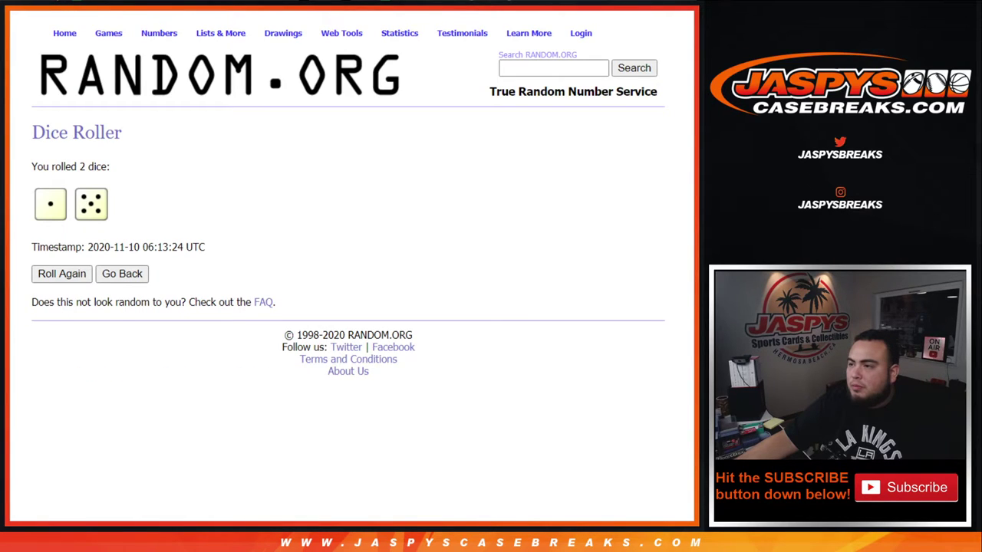
{"action": "key", "text": "ctrl+Tab"}
Highlight the top five names of the final randomized list
{"action": "scroll", "coordinate": [690, 328], "scroll_direction": "up", "scroll_amount": 1}
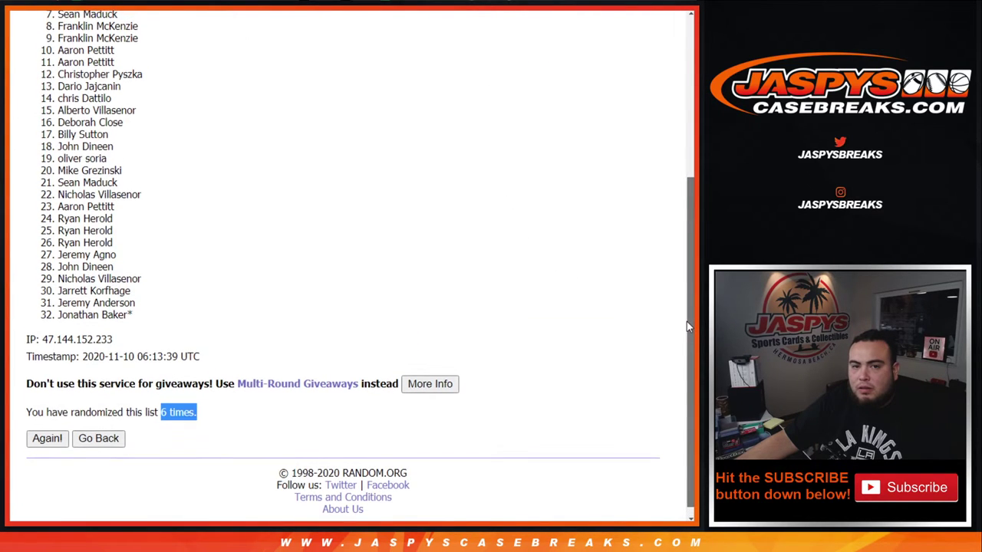
{"action": "scroll", "coordinate": [687, 323], "scroll_direction": "up", "scroll_amount": 2}
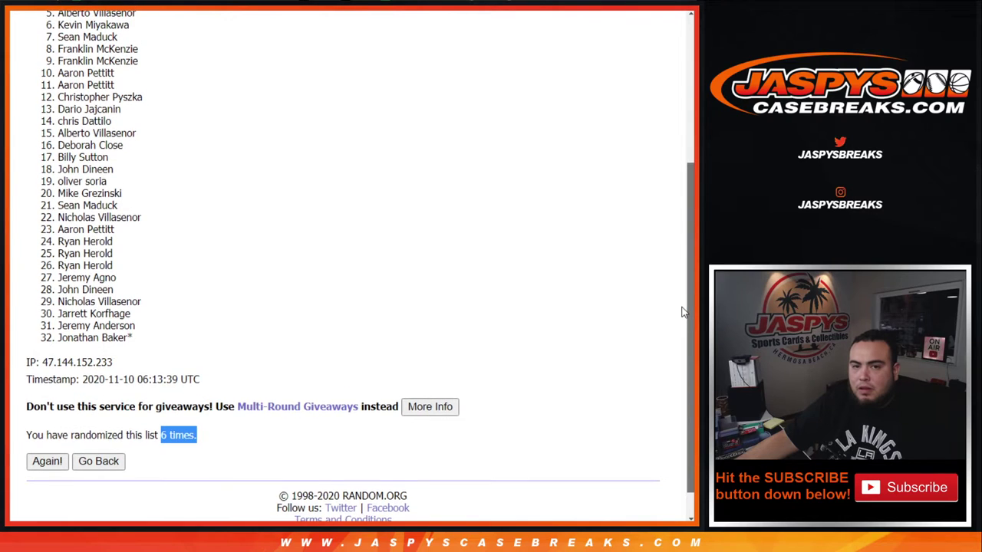
{"action": "scroll", "coordinate": [683, 312], "scroll_direction": "up", "scroll_amount": 1}
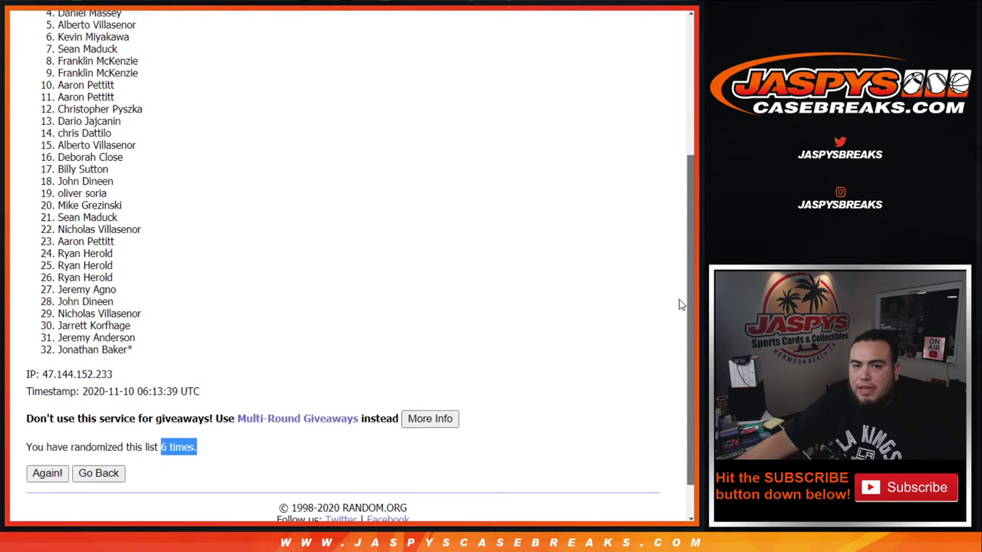
{"action": "scroll", "coordinate": [679, 300], "scroll_direction": "up", "scroll_amount": 2}
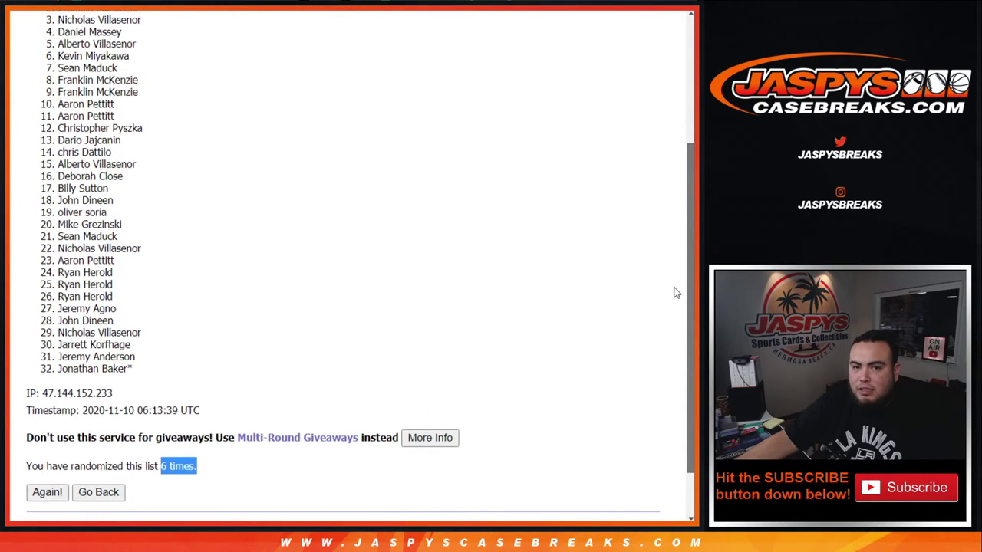
{"action": "scroll", "coordinate": [674, 289], "scroll_direction": "up", "scroll_amount": 2}
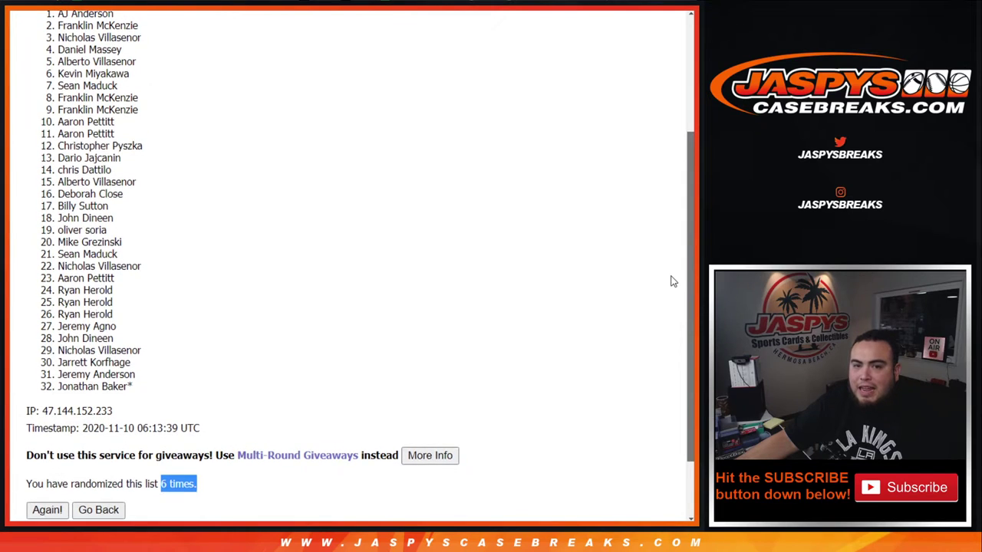
{"action": "scroll", "coordinate": [673, 282], "scroll_direction": "up", "scroll_amount": 1}
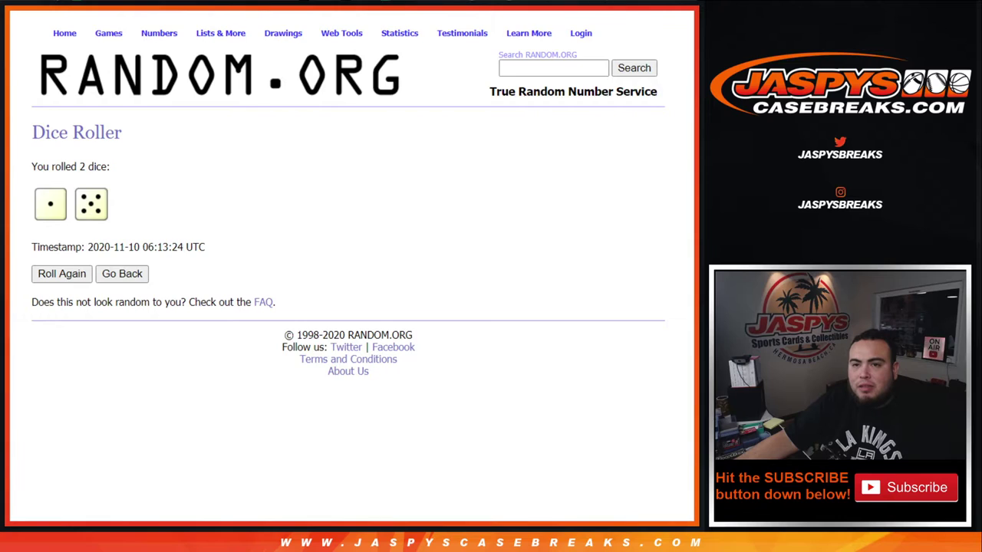
{"action": "scroll", "coordinate": [160, 265], "scroll_direction": "up", "scroll_amount": 5}
{"action": "mouse_move", "coordinate": [58, 191]}
{"action": "left_mouse_down"}
{"action": "mouse_move", "coordinate": [89, 192]}
{"action": "mouse_move", "coordinate": [146, 243]}
{"action": "left_mouse_up"}
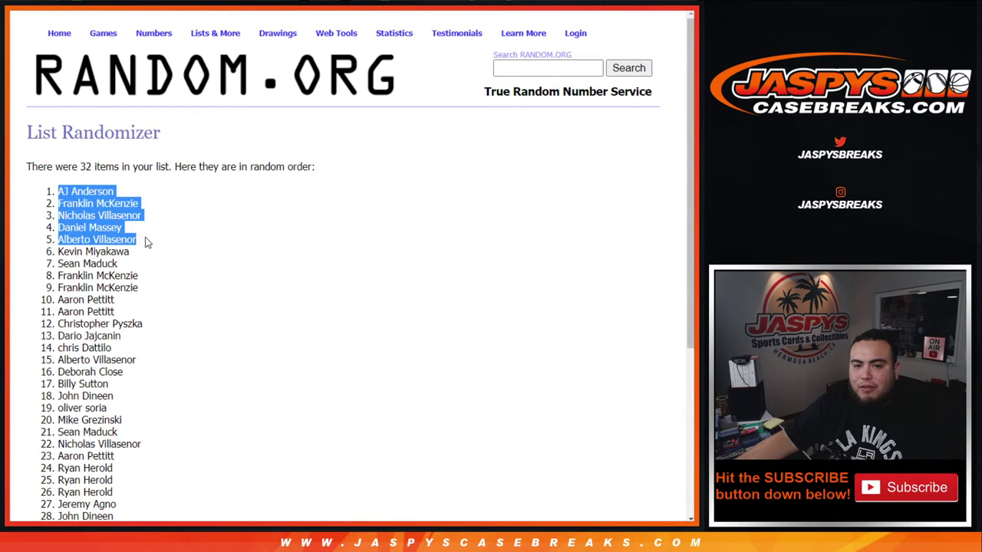